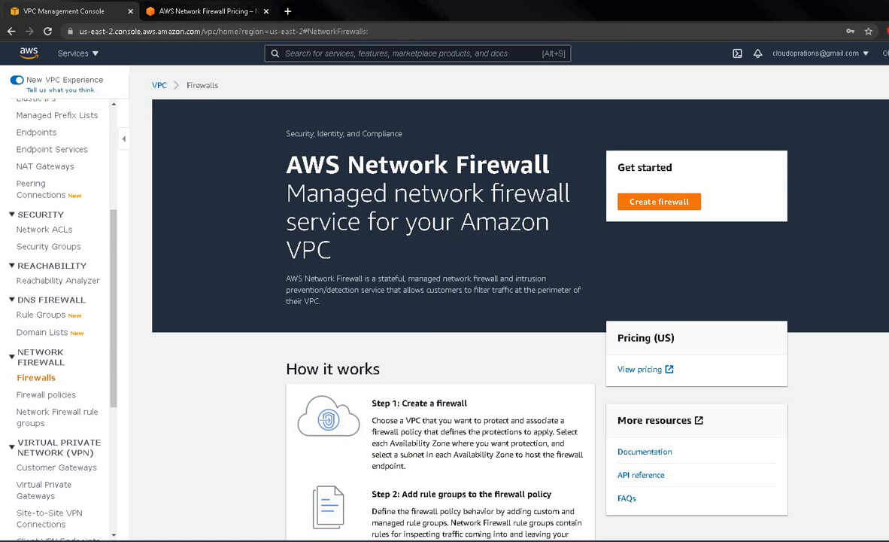
Review the AWS Network Firewall pricing tables and the NAT gateway pricing example, and return to the VPC console
left_click(203, 11)
scroll(482, 331, "down", 2)
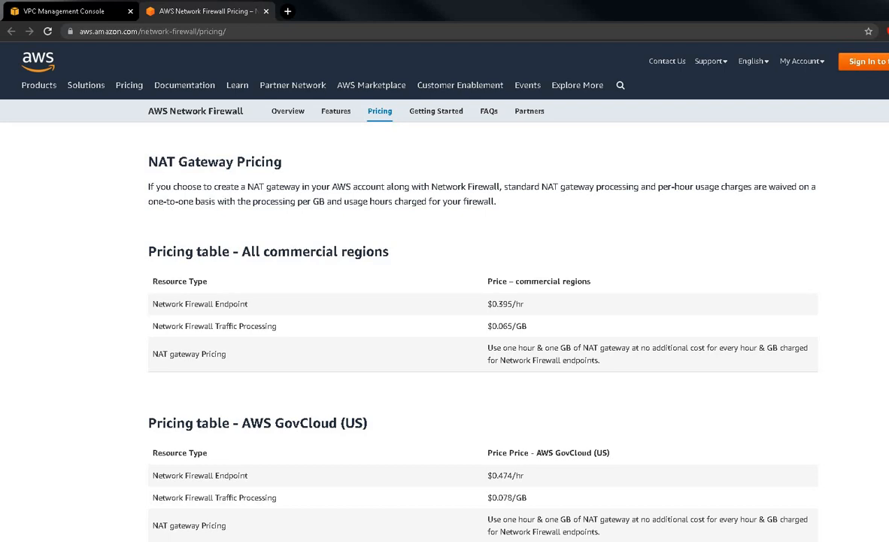
scroll(482, 331, "down", 5)
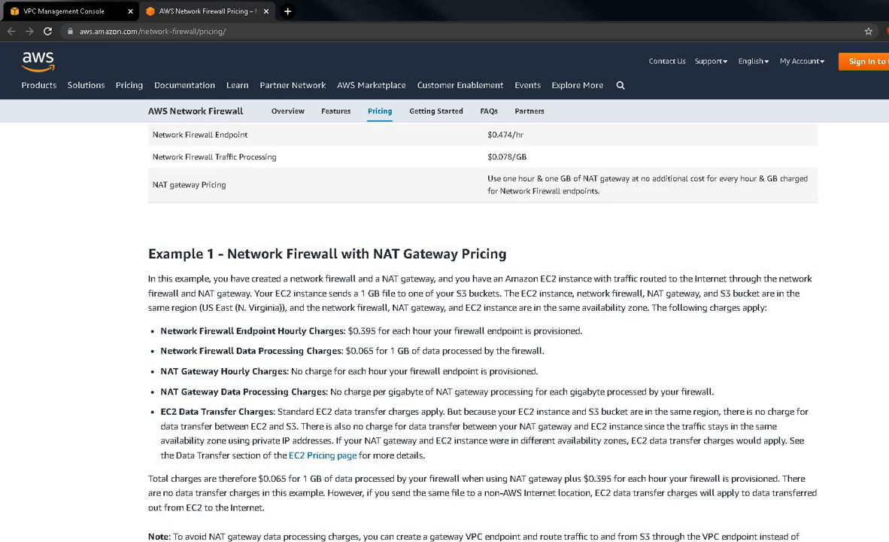
scroll(482, 331, "down", 3)
scroll(482, 331, "up", 15)
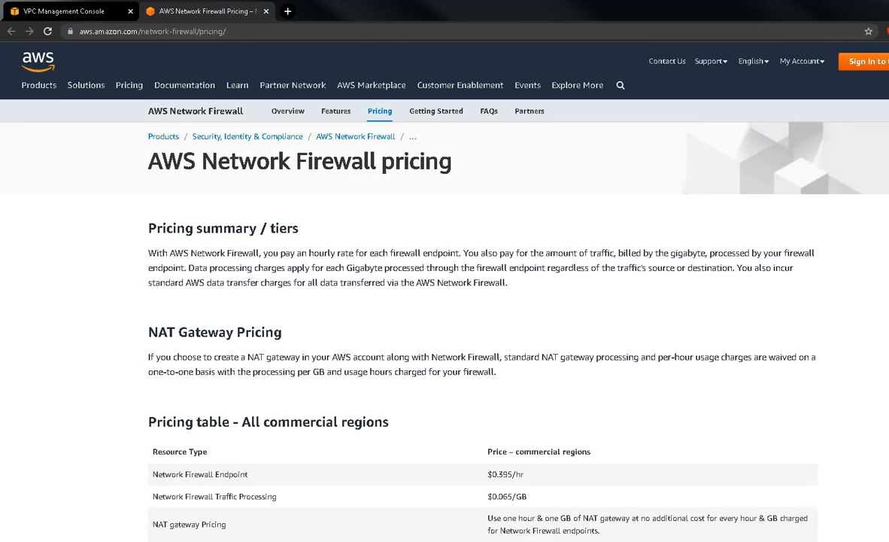
left_click(66, 11)
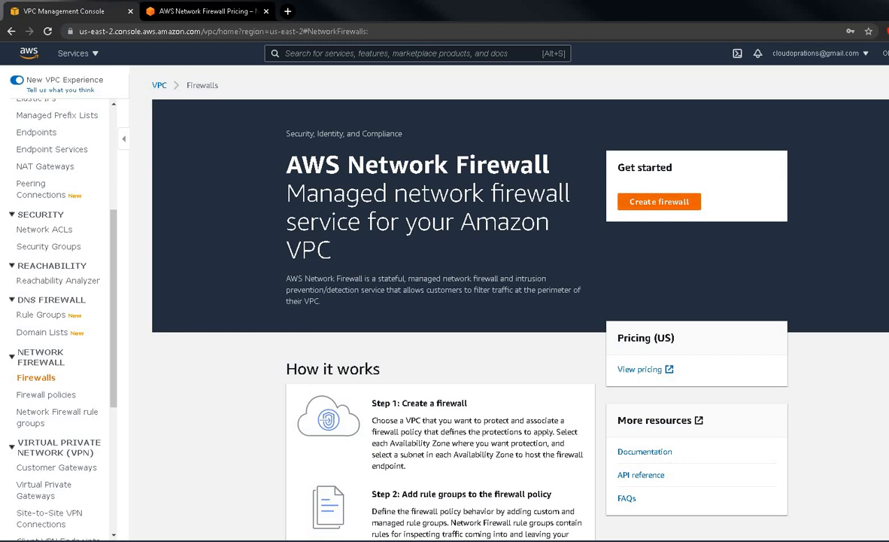
Start creating a network firewall and name it Demo
left_click(659, 201)
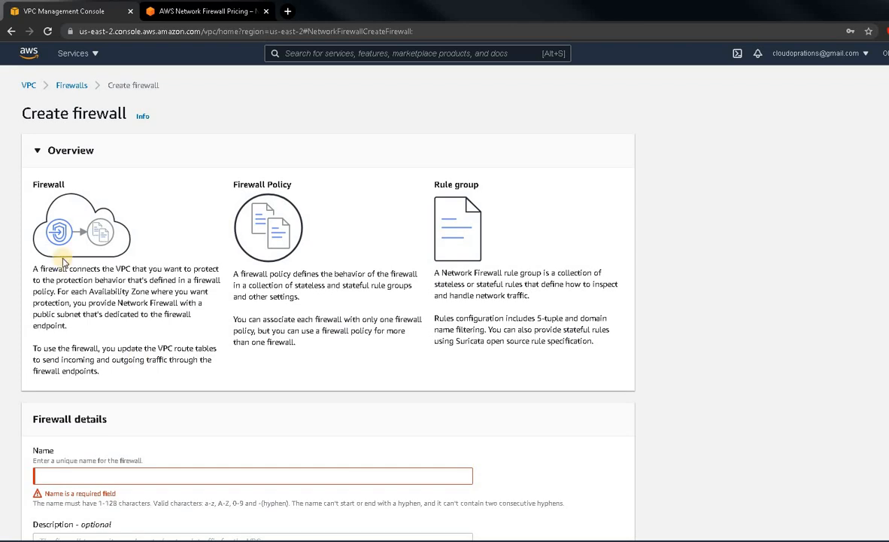
scroll(109, 347, "down", 1)
scroll(116, 376, "down", 3)
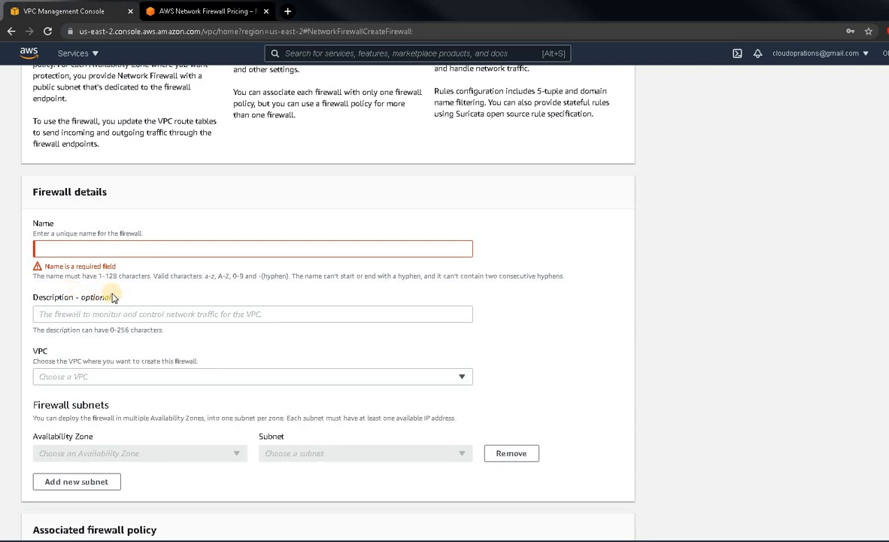
left_click(109, 249)
type("D")
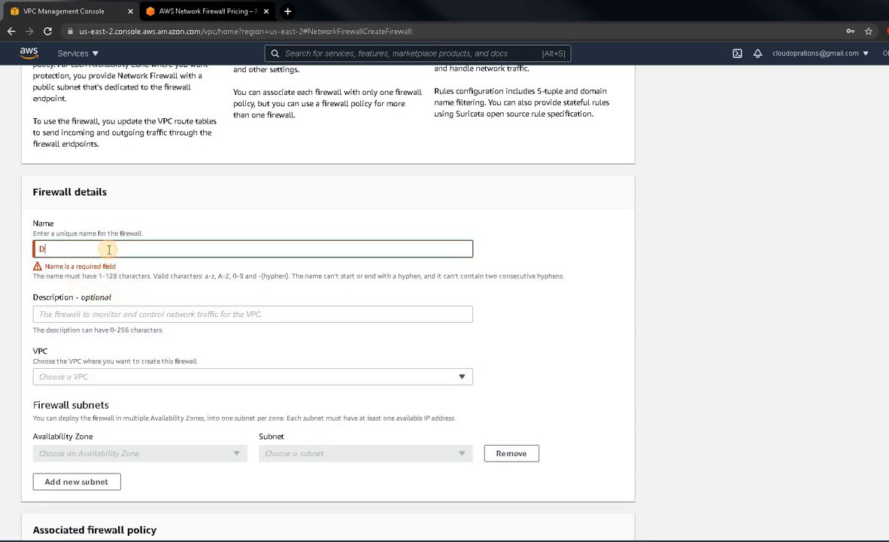
type("emo")
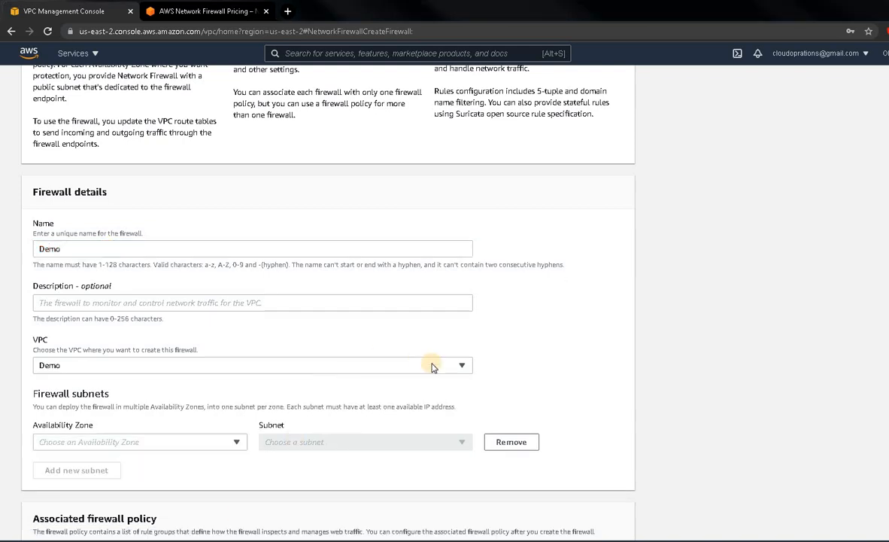
Choose the Demo VPC (10.0.0.0/24) as the VPC in which to create the firewall
left_click(431, 365)
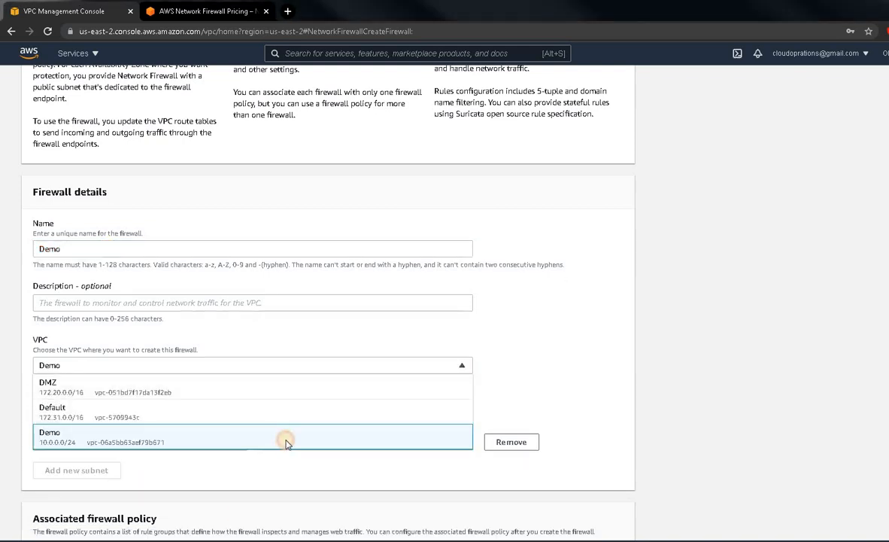
left_click(286, 443)
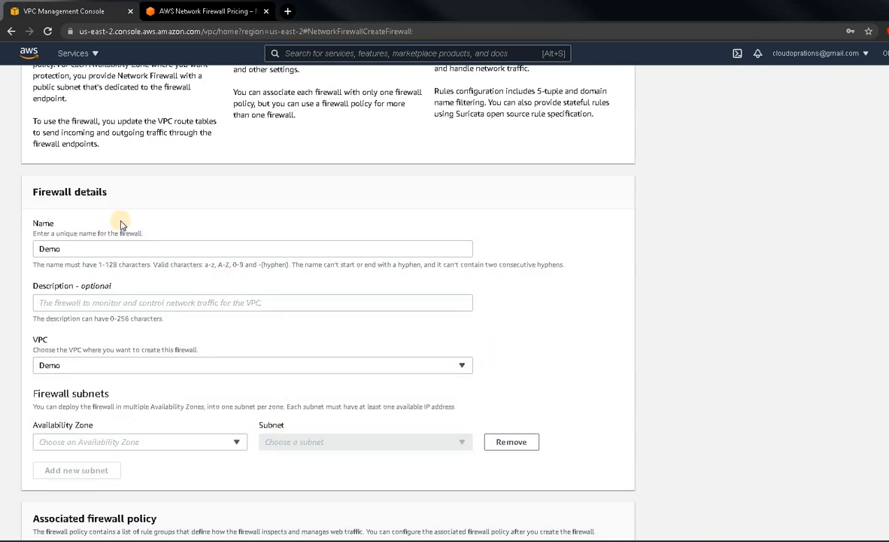
left_click(94, 247)
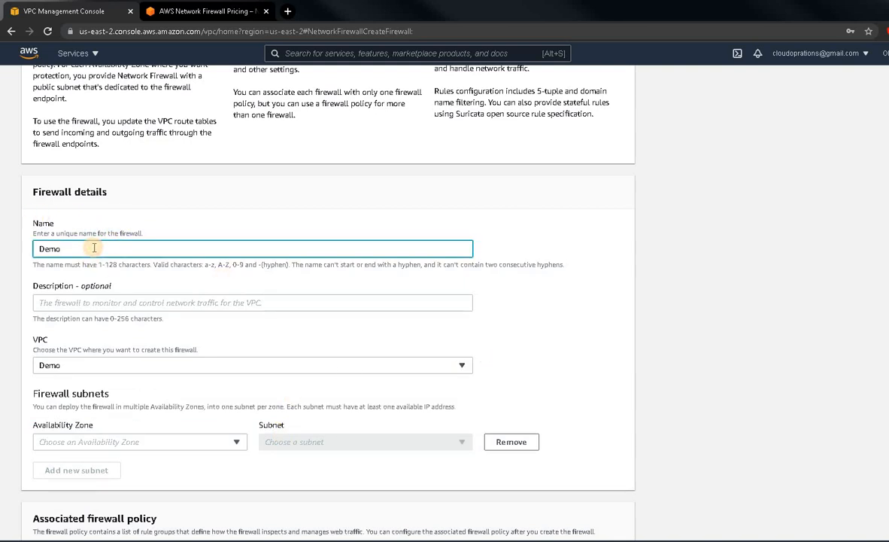
left_click(167, 368)
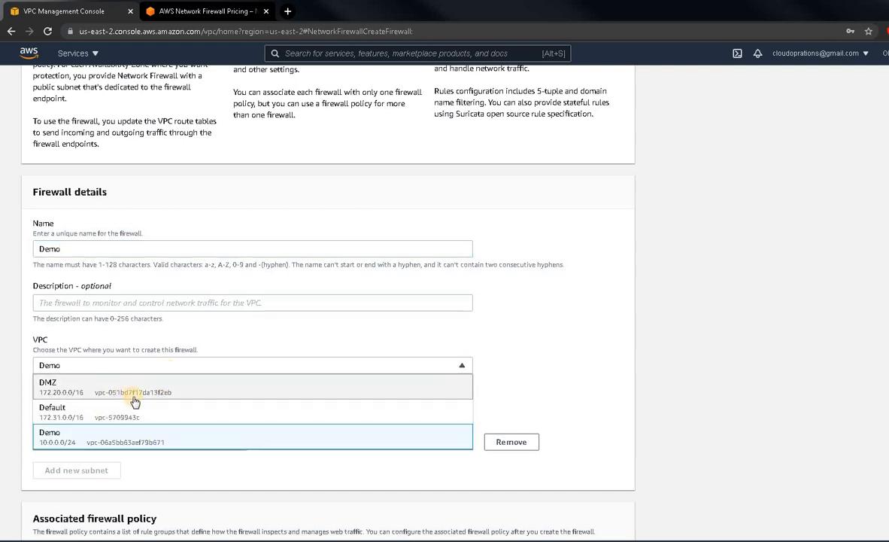
left_click(147, 442)
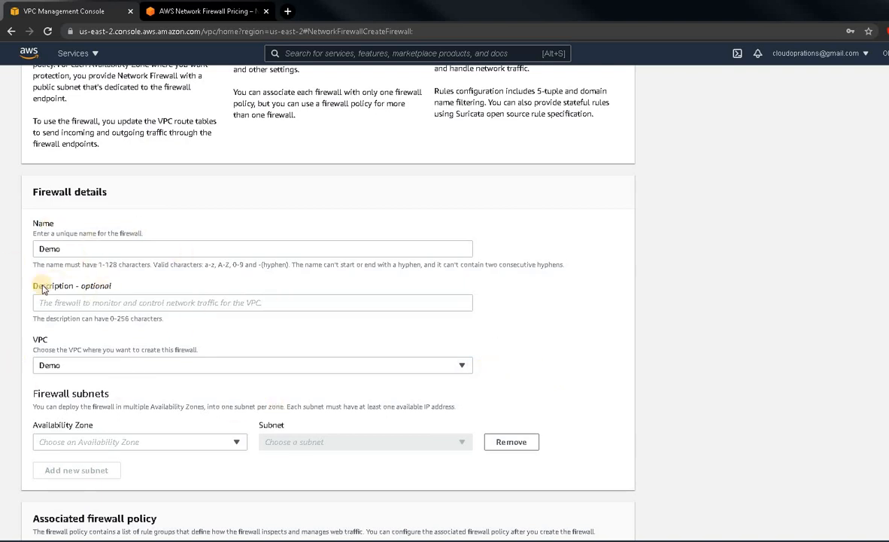
left_click(71, 249)
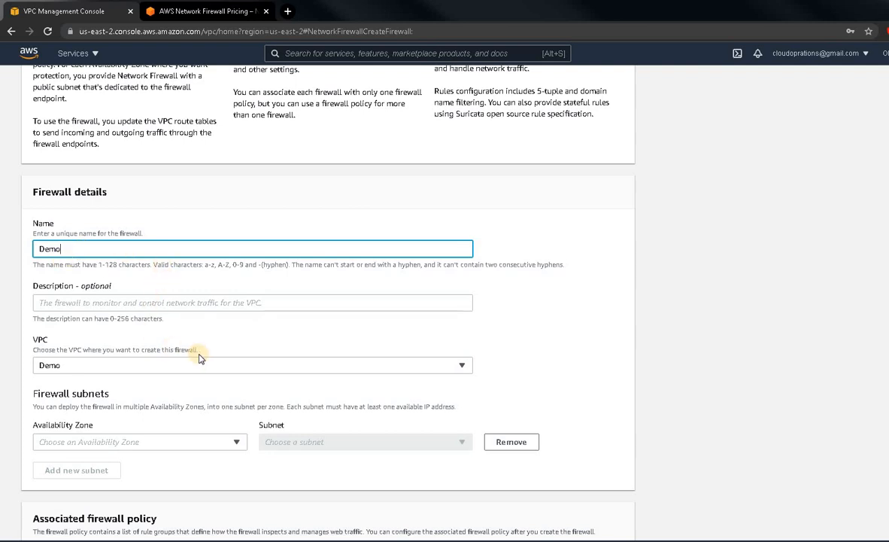
Set the firewall subnet to Demo_Subnet1 in the us-east-2a Availability Zone
scroll(200, 397, "down", 1)
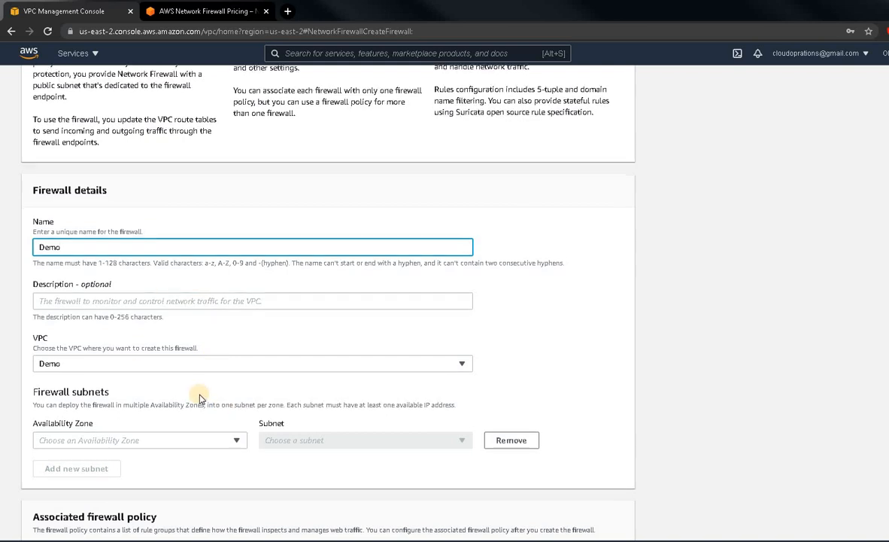
scroll(200, 397, "down", 2)
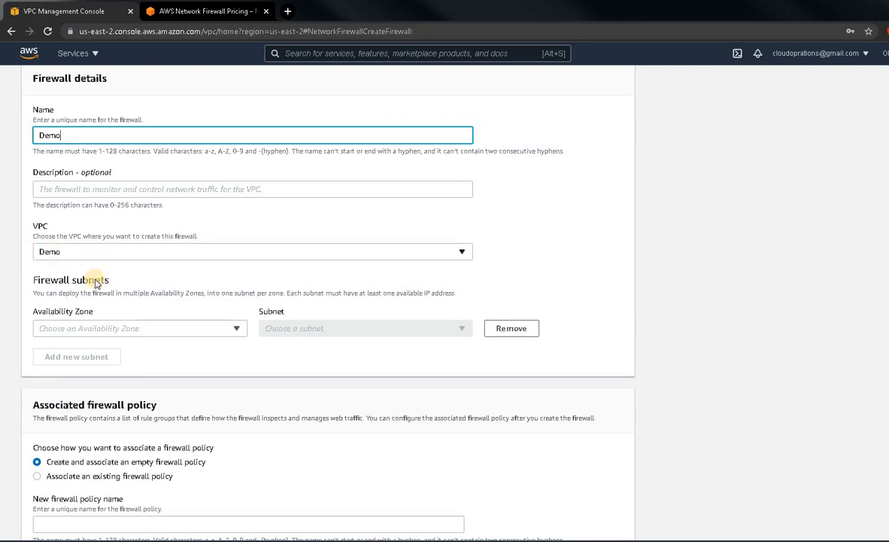
left_click(236, 329)
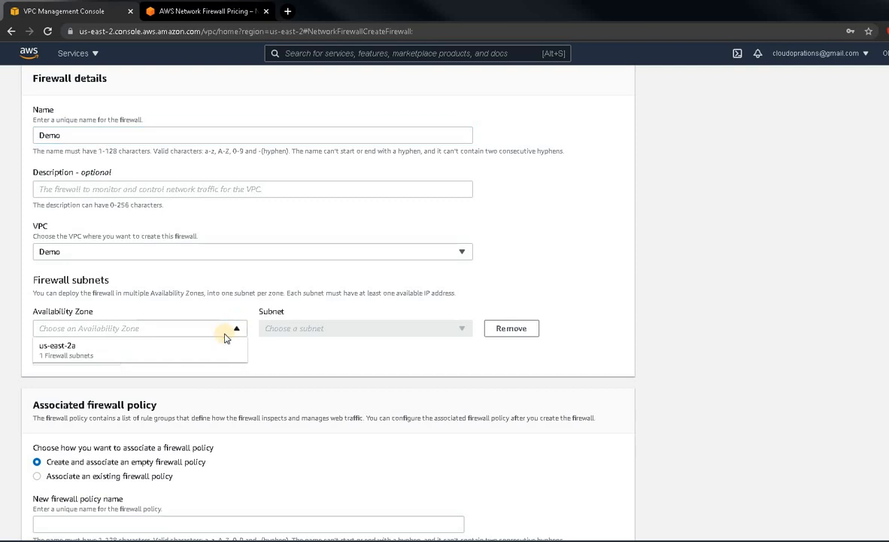
left_click(212, 350)
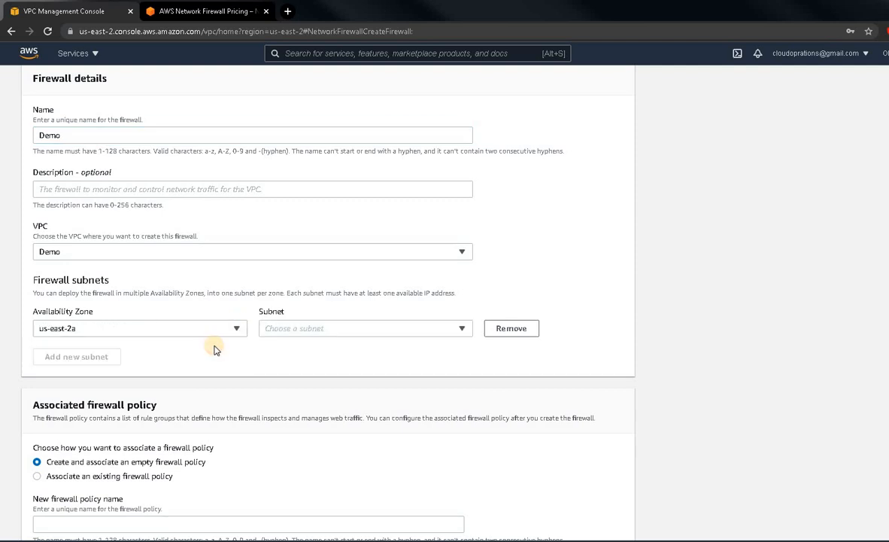
left_click(370, 331)
left_click(366, 346)
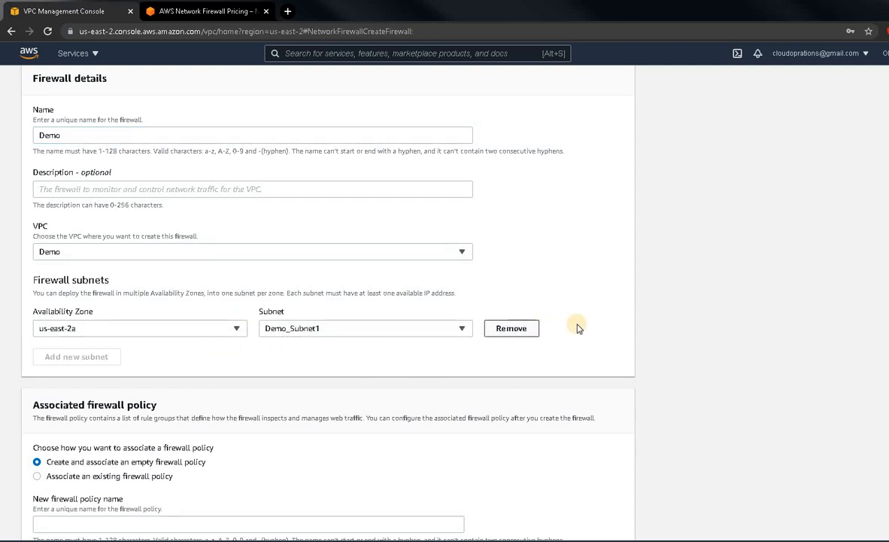
Create the firewall with emptypolicy as its firewall policy and with delete protection and subnet change protection enabled
scroll(584, 326, "down", 2)
scroll(584, 326, "down", 1)
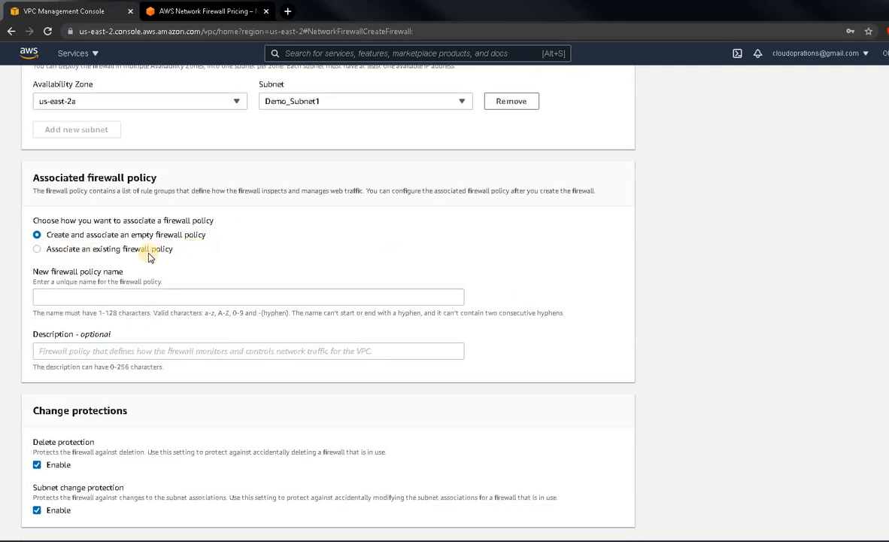
scroll(166, 353, "down", 2)
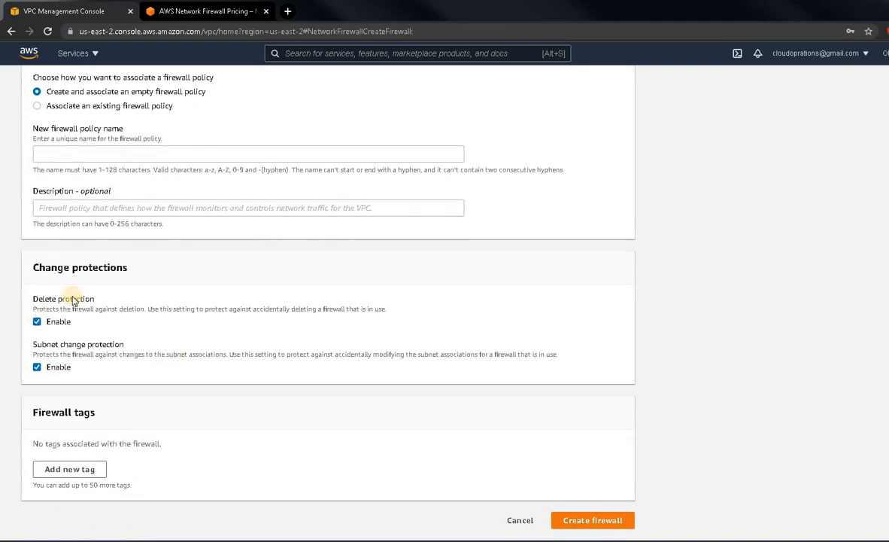
left_click(36, 322)
left_click(38, 322)
left_click(38, 323)
left_click(40, 371)
left_click(608, 520)
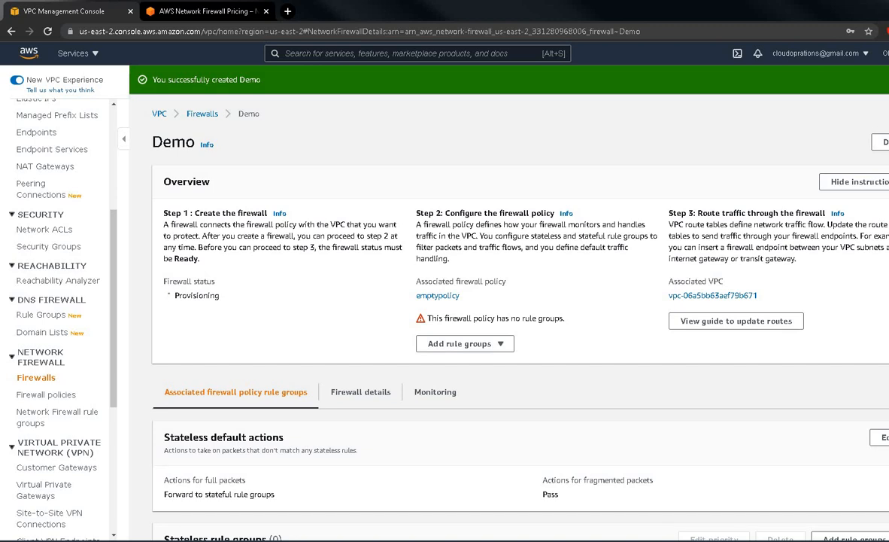
Examine the Demo firewall's associated rule groups and its details, including the associated policy, VPC and endpoints
scroll(484, 441, "down", 3)
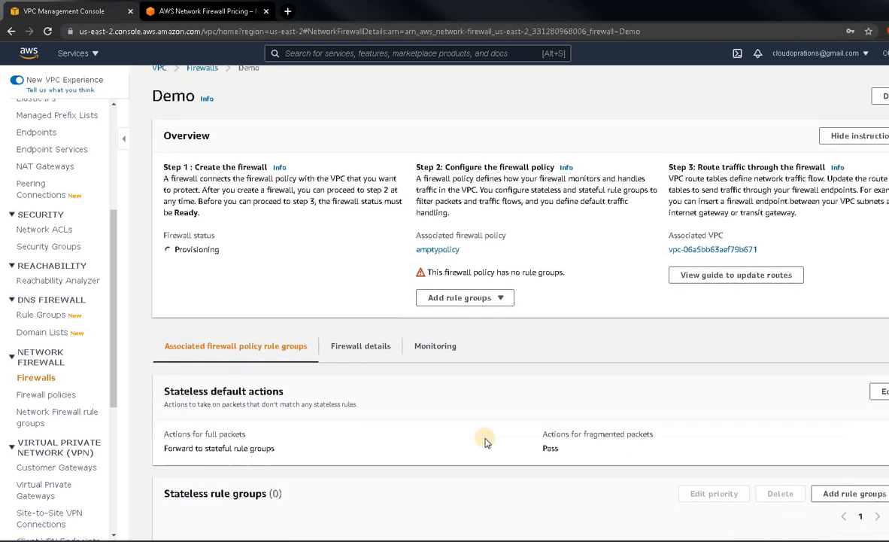
scroll(484, 460, "up", 3)
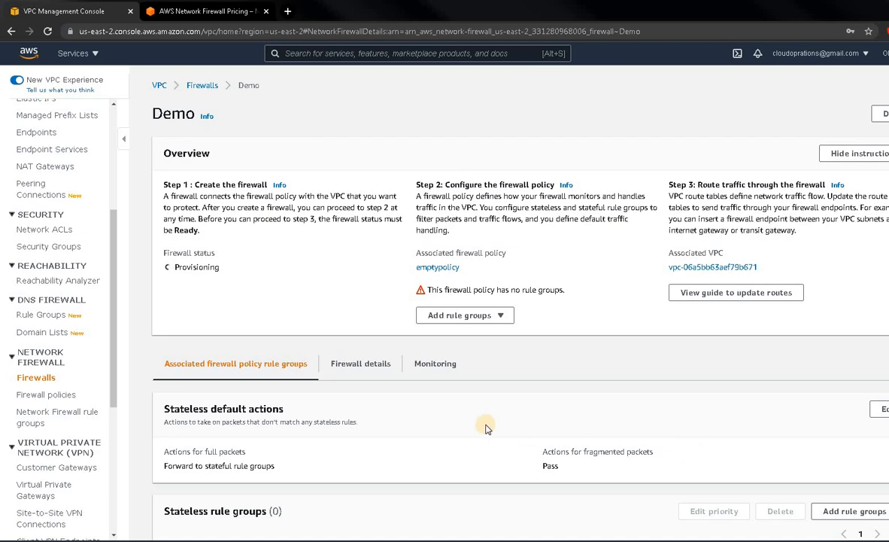
left_click(363, 368)
scroll(458, 410, "down", 3)
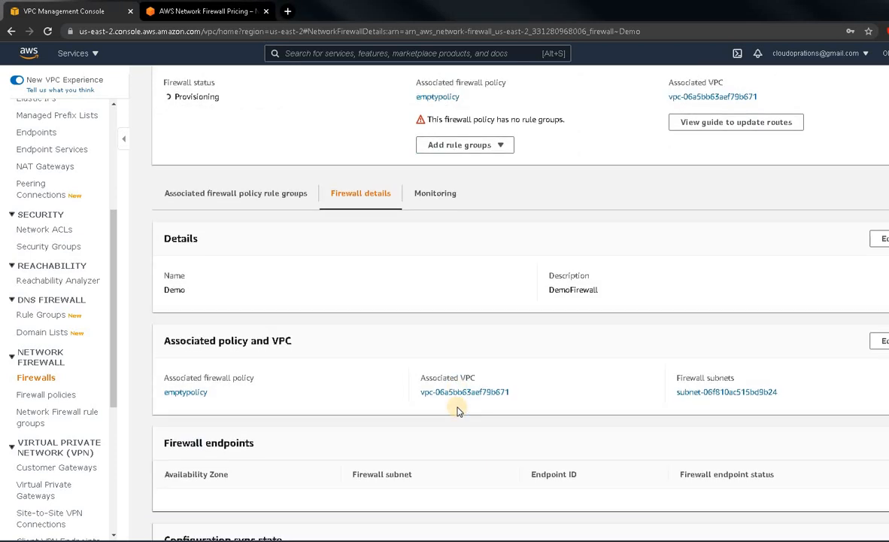
scroll(459, 410, "down", 1)
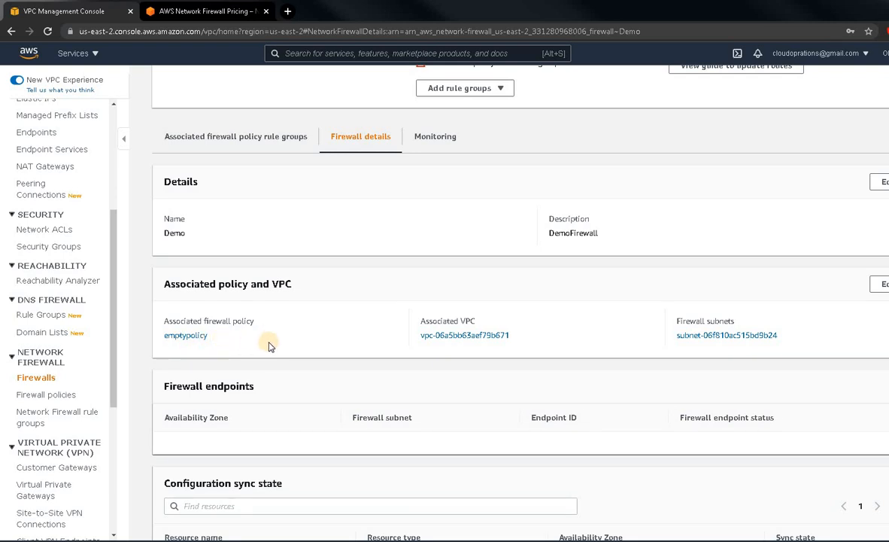
scroll(292, 351, "down", 2)
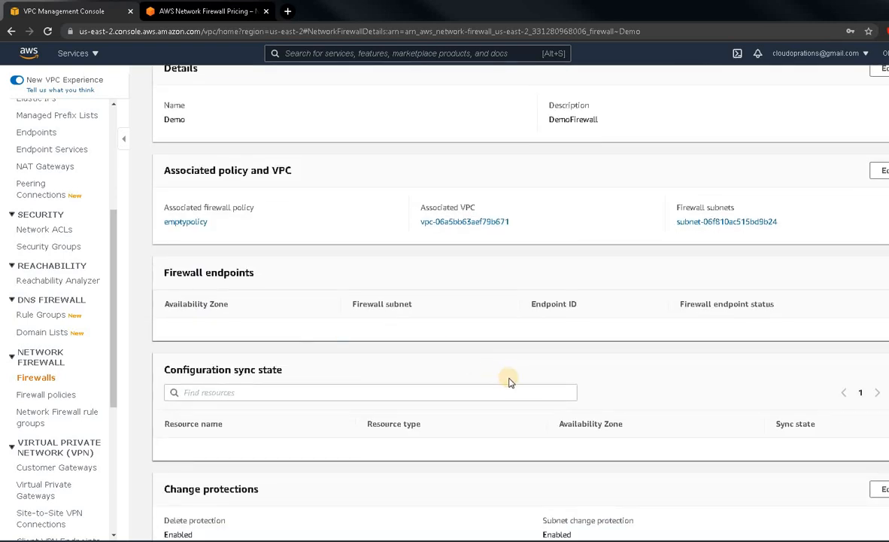
Disable delete protection and subnet change protection for the Demo firewall and save the change
scroll(522, 377, "down", 3)
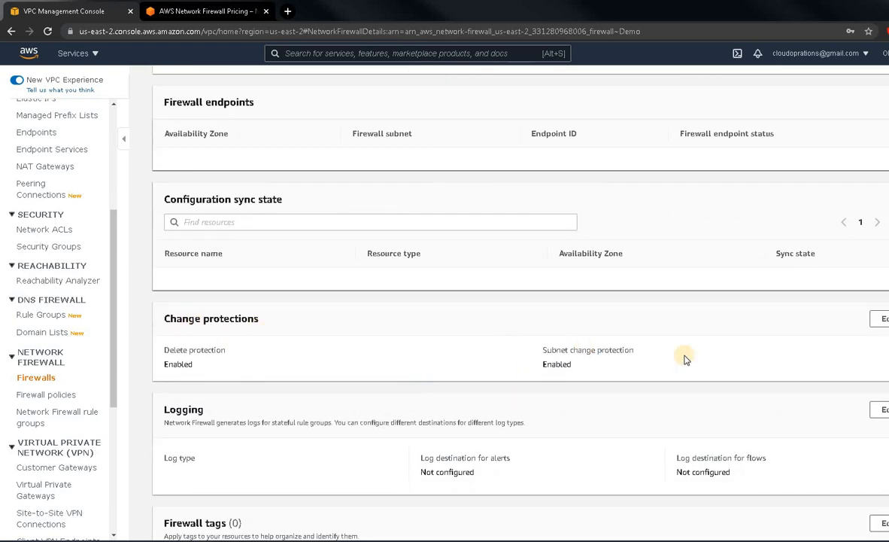
left_click(880, 320)
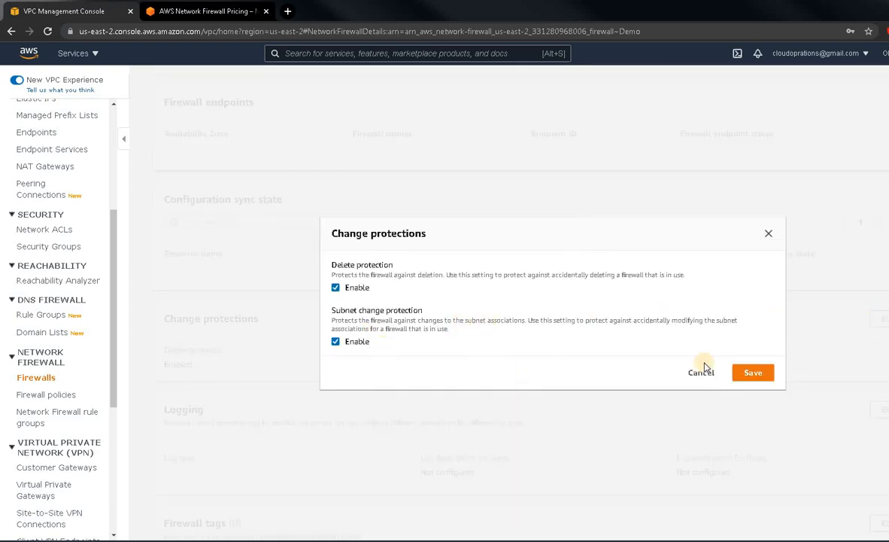
left_click(335, 287)
left_click(336, 341)
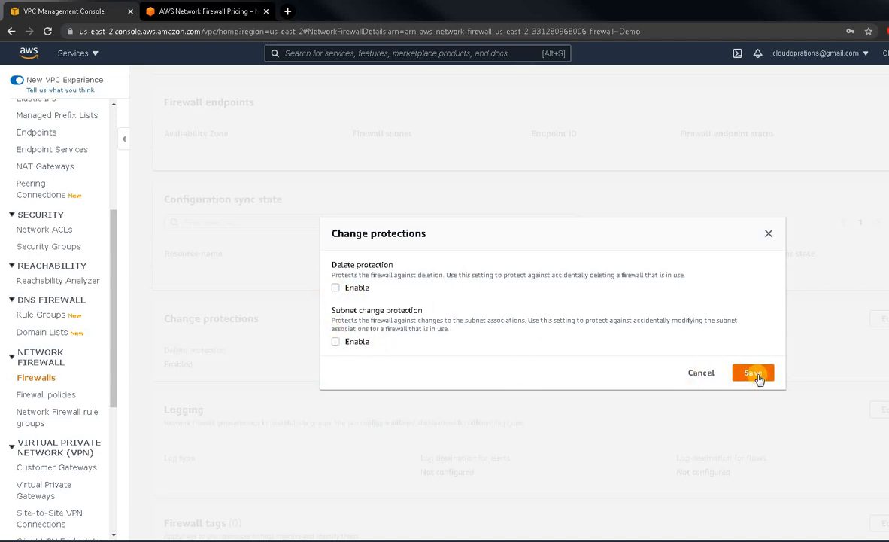
left_click(756, 373)
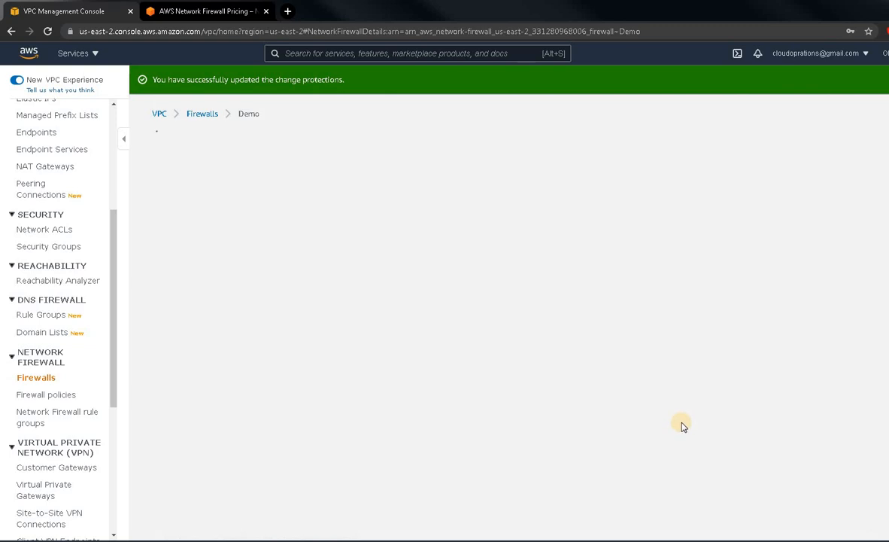
Check the Demo firewall's details for its endpoints, sync state, change protections and logging configuration
scroll(408, 309, "down", 5)
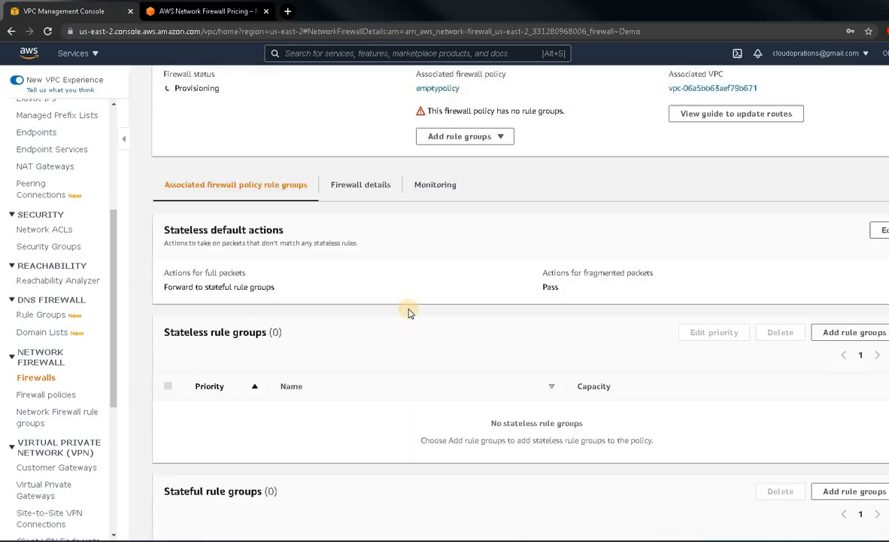
left_click(355, 169)
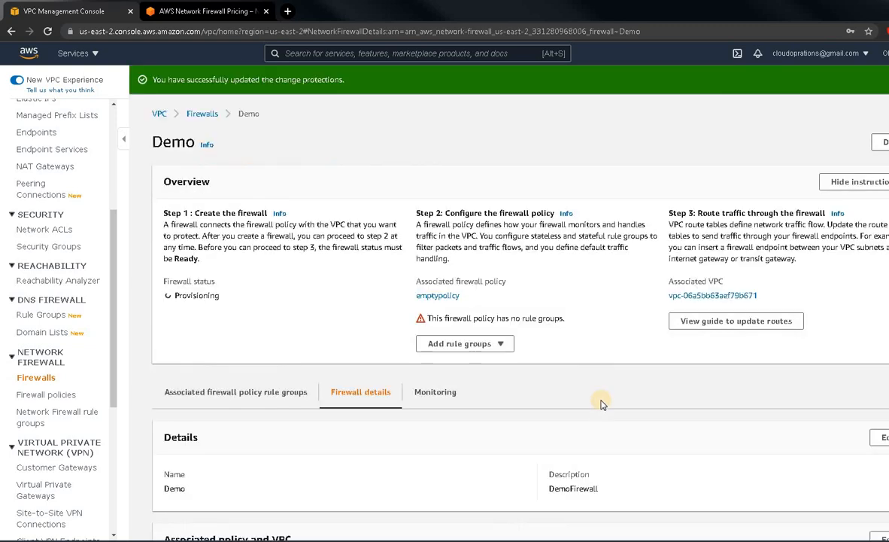
scroll(600, 399, "down", 2)
scroll(594, 406, "down", 5)
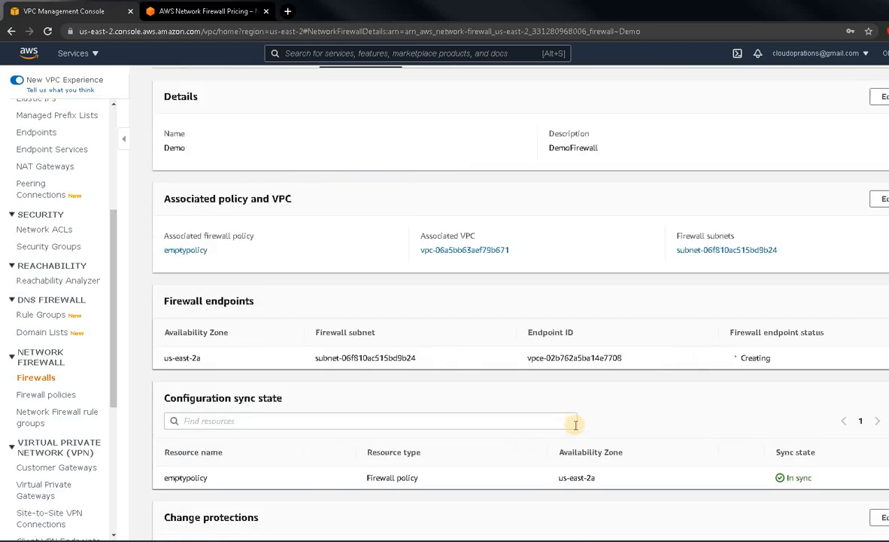
scroll(574, 429, "down", 2)
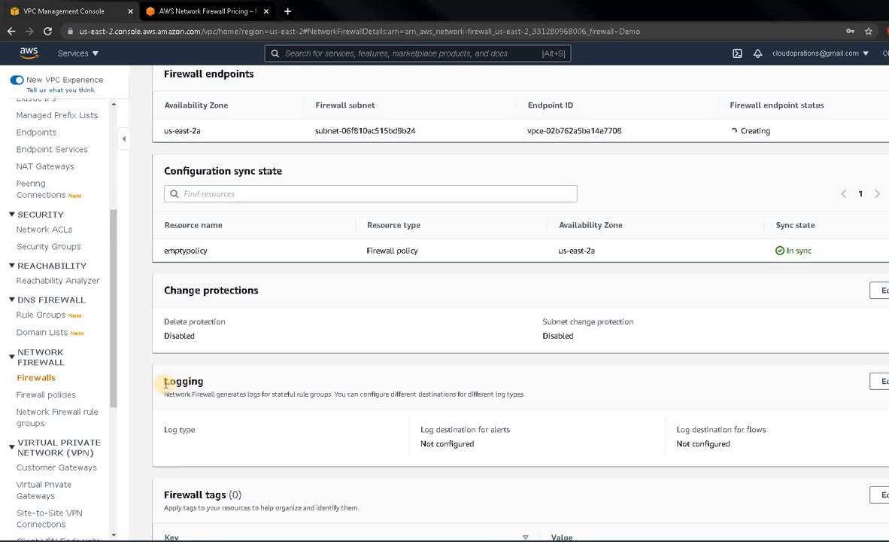
Examine the flow and alert log destination options in the Demo firewall's logging configuration, then return to the firewall without saving
double_click(197, 380)
scroll(323, 417, "down", 2)
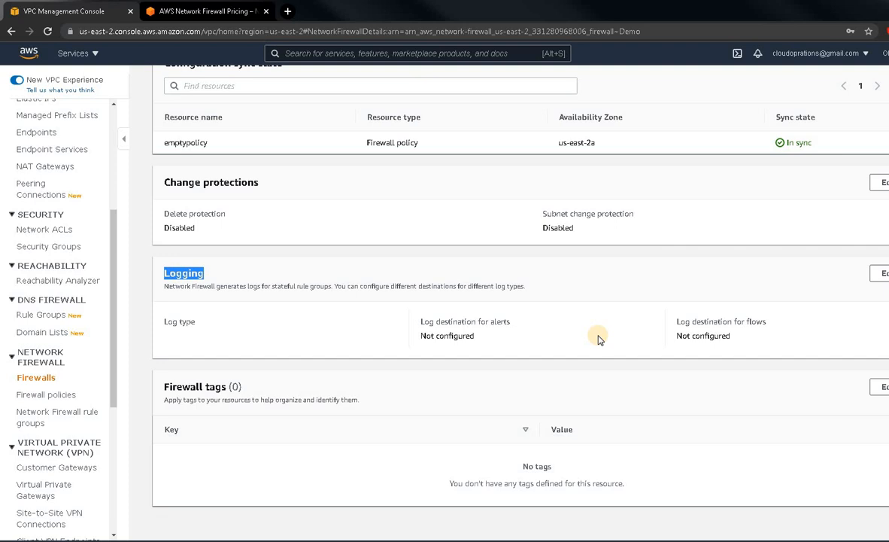
left_click(881, 275)
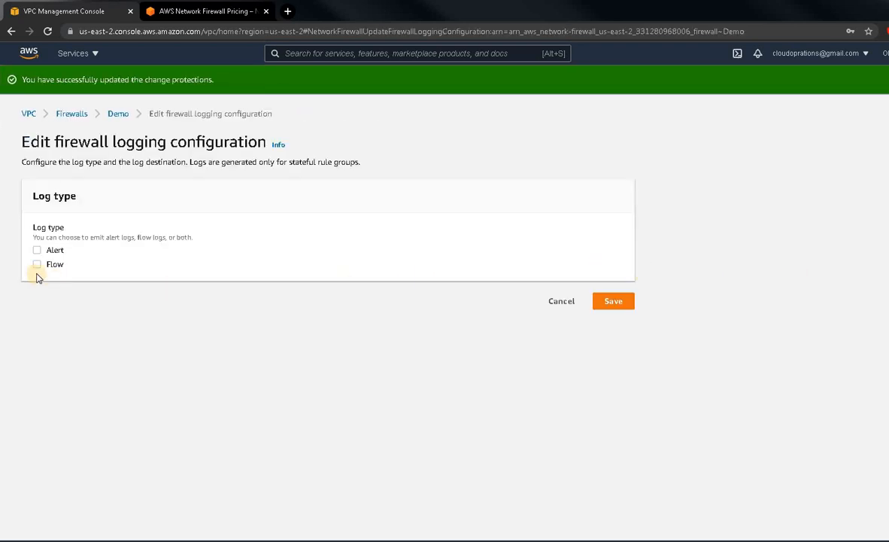
left_click(37, 265)
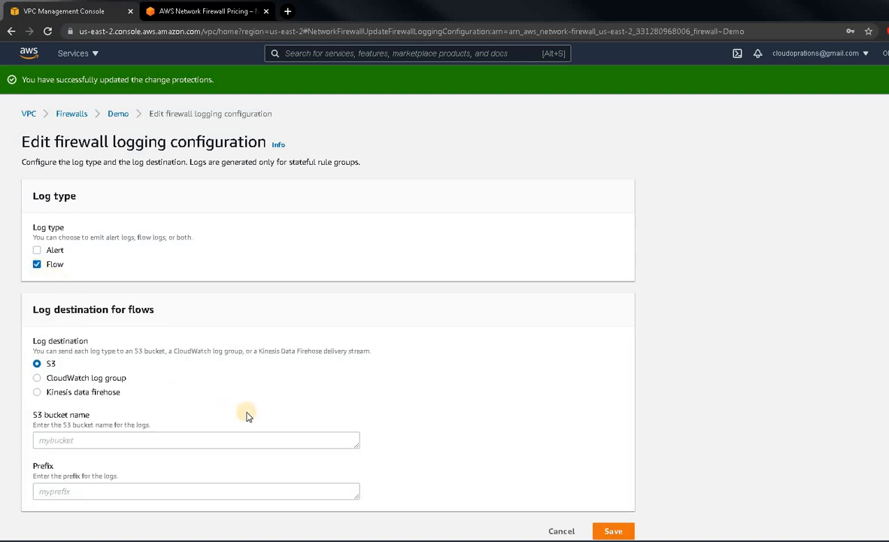
scroll(273, 415, "down", 1)
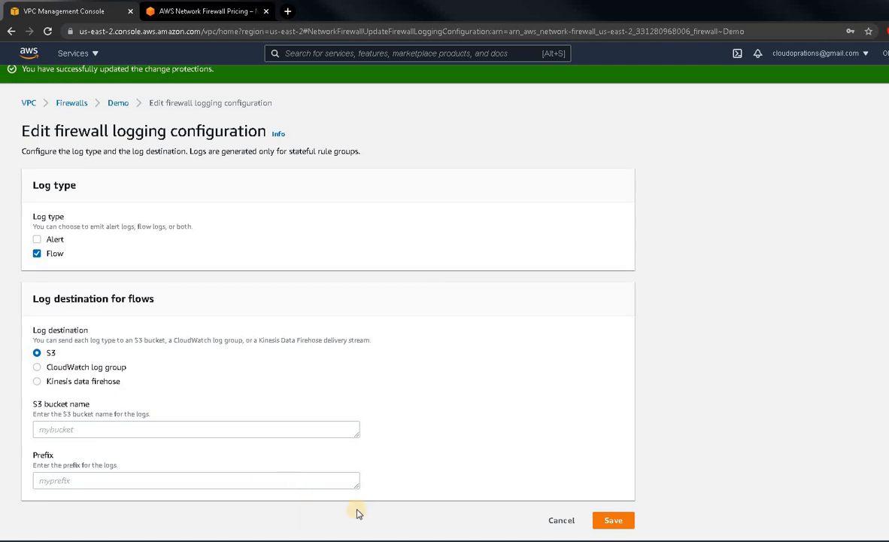
left_click(42, 255)
left_click(38, 251)
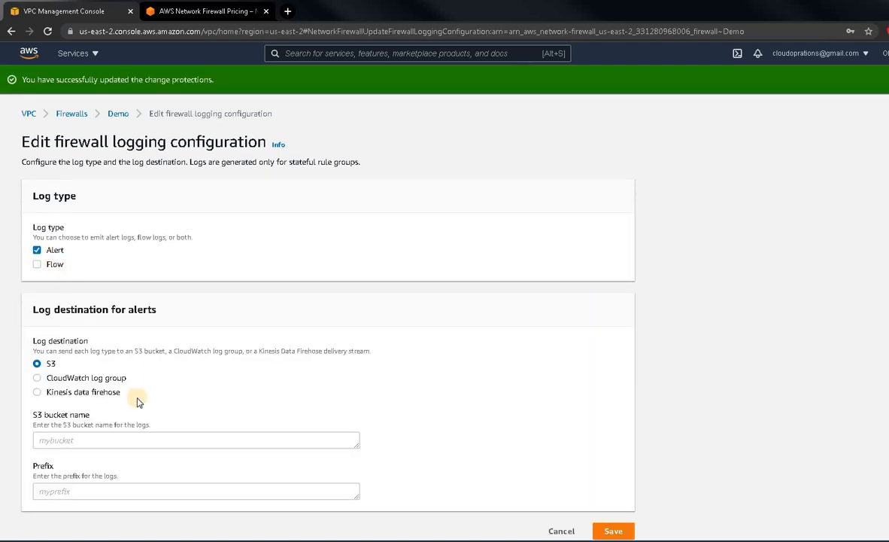
scroll(222, 418, "down", 1)
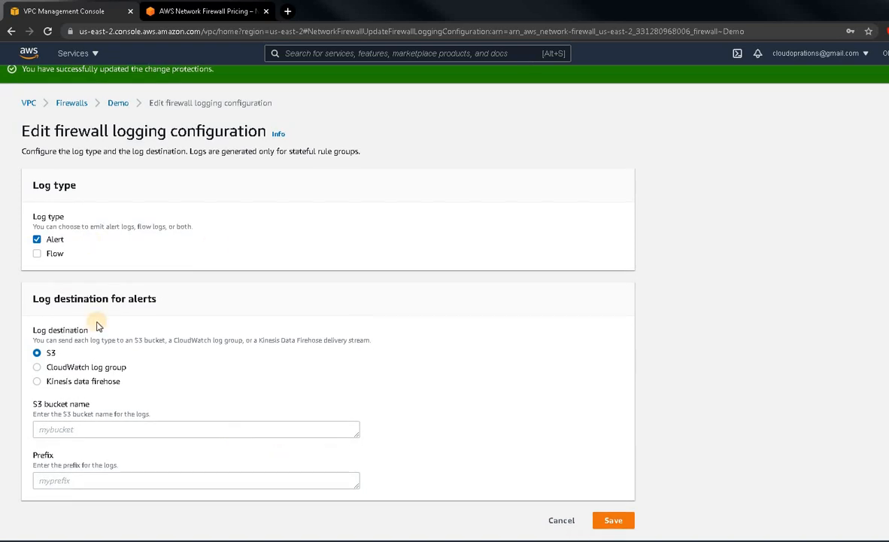
left_click(37, 238)
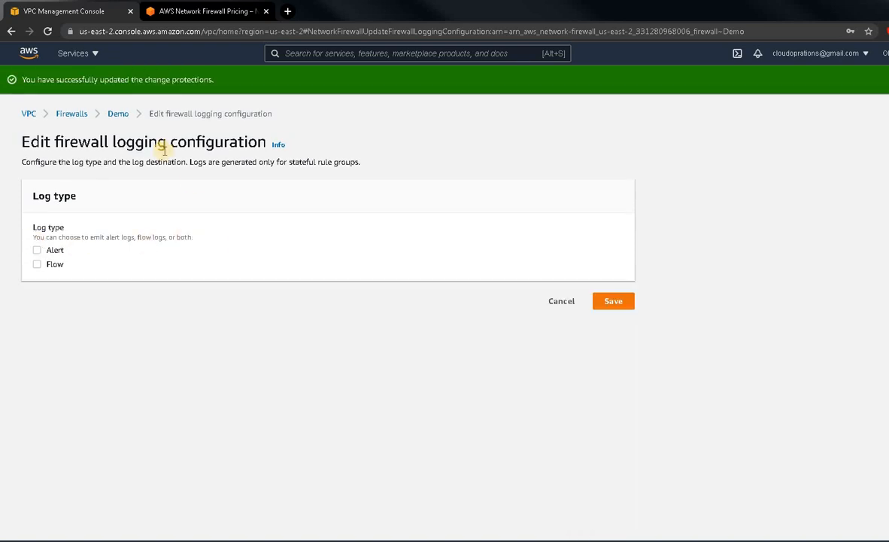
left_click(117, 115)
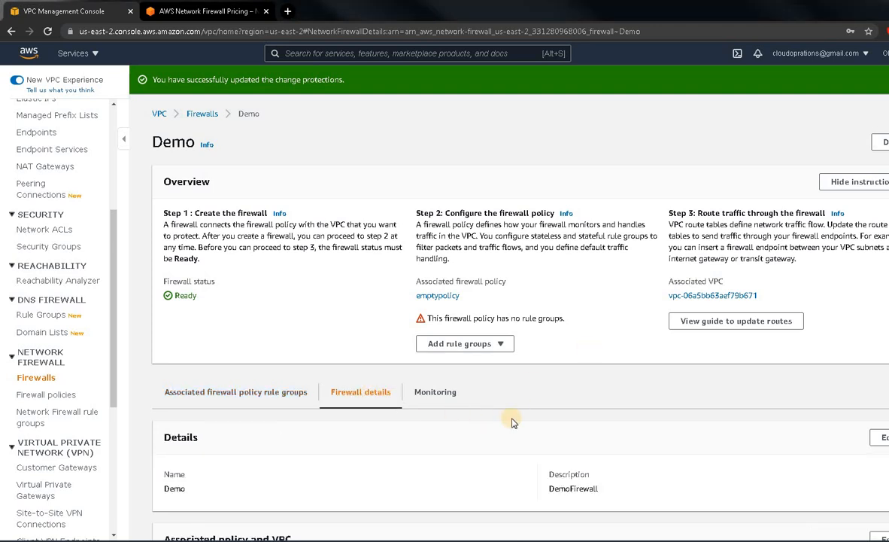
Review the Demo firewall's details, including endpoints and tags, and its monitoring graph of dropped, passed and received packets
scroll(512, 423, "down", 6)
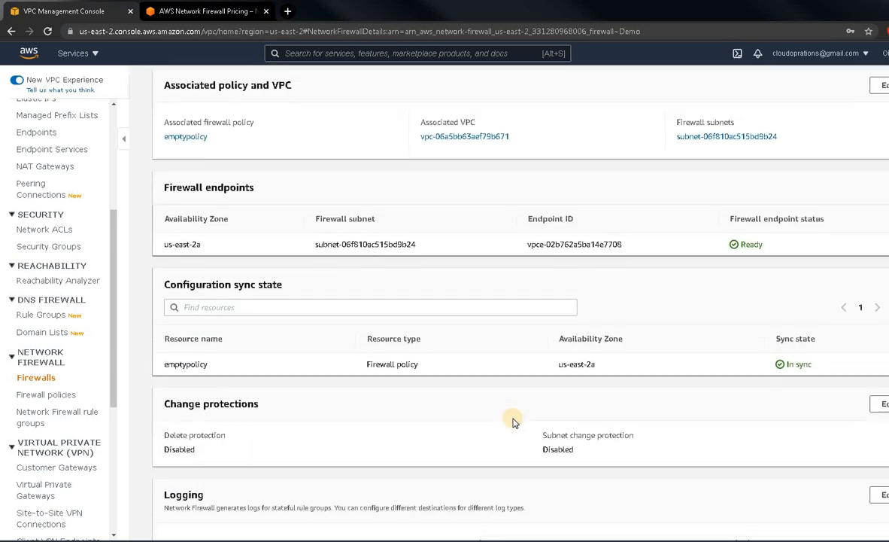
scroll(512, 423, "down", 3)
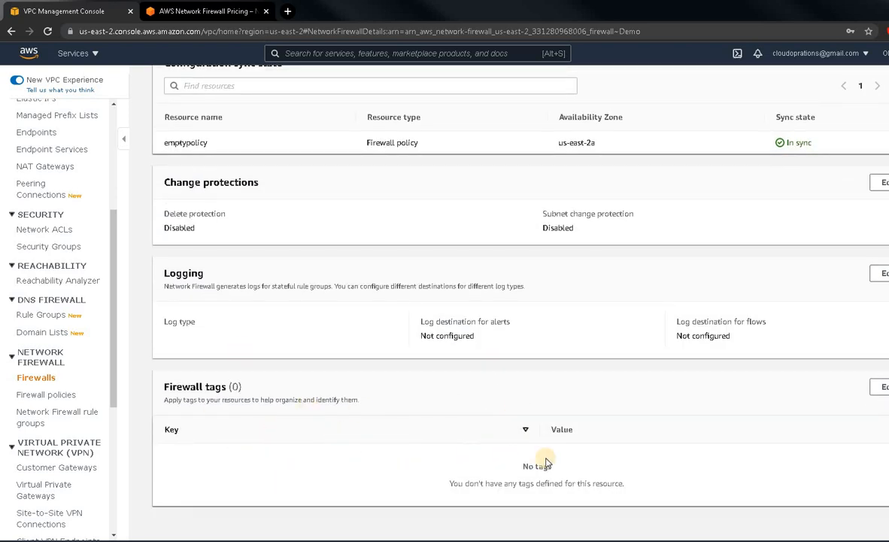
scroll(520, 452, "up", 7)
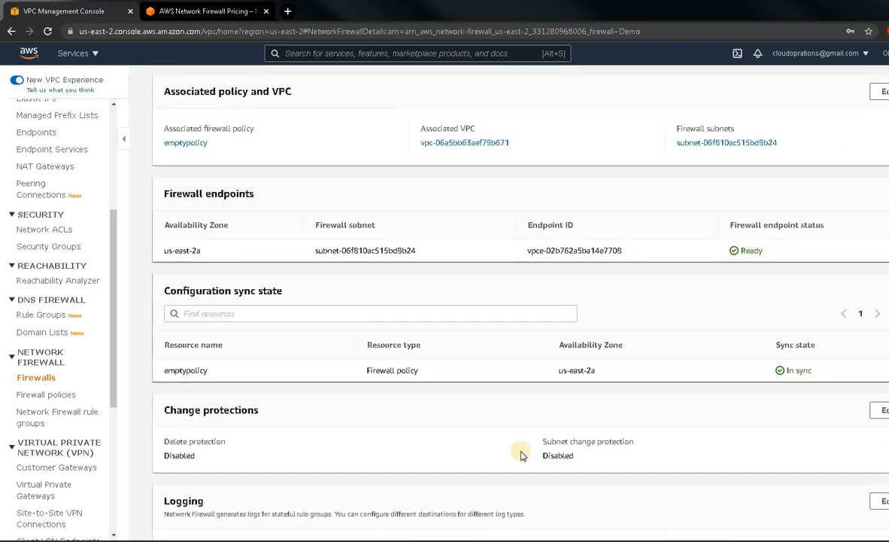
scroll(517, 454, "up", 3)
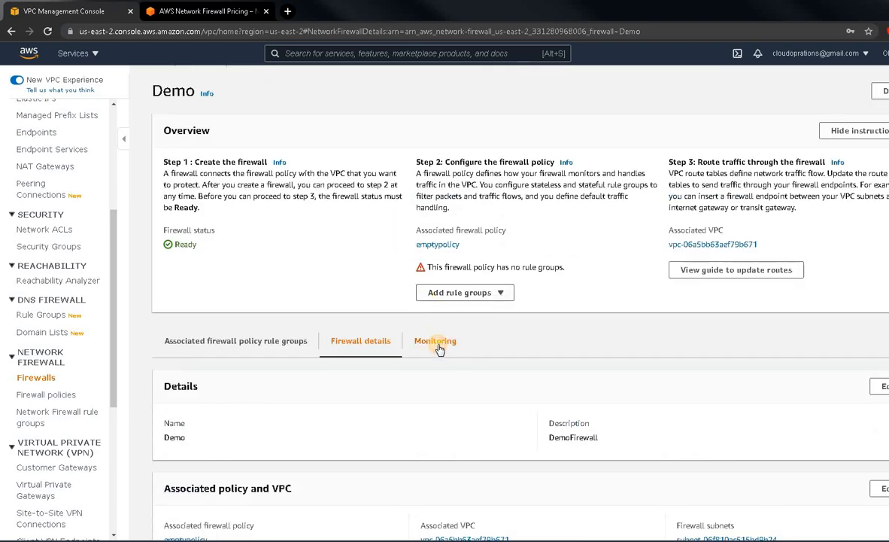
left_click(440, 342)
scroll(728, 476, "down", 2)
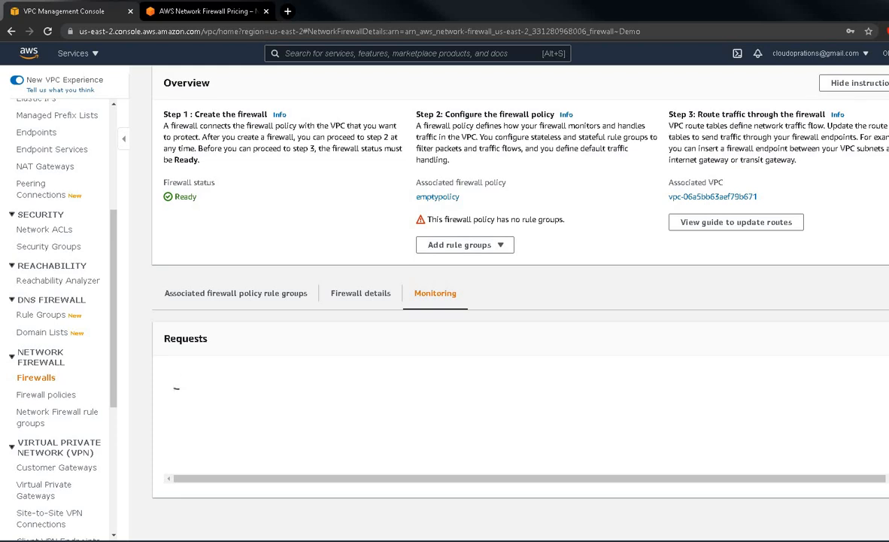
scroll(519, 301, "down", 2)
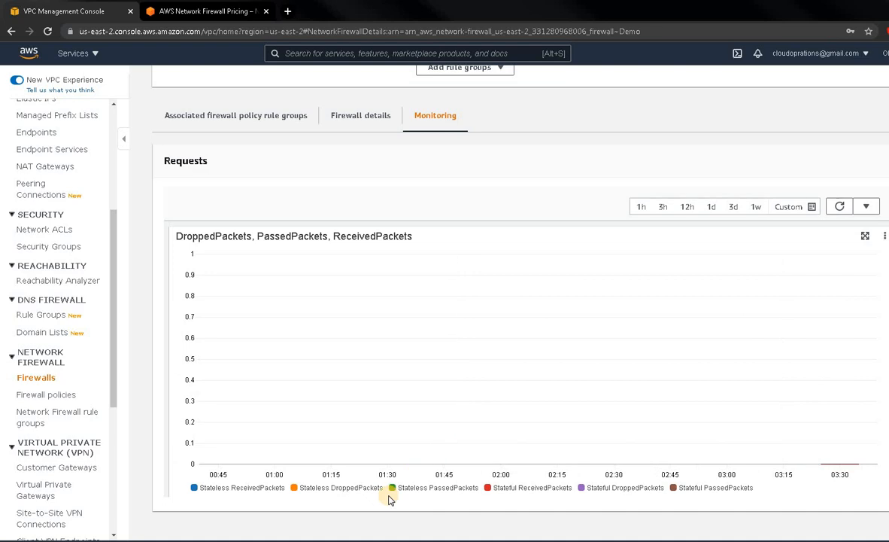
left_click(367, 120)
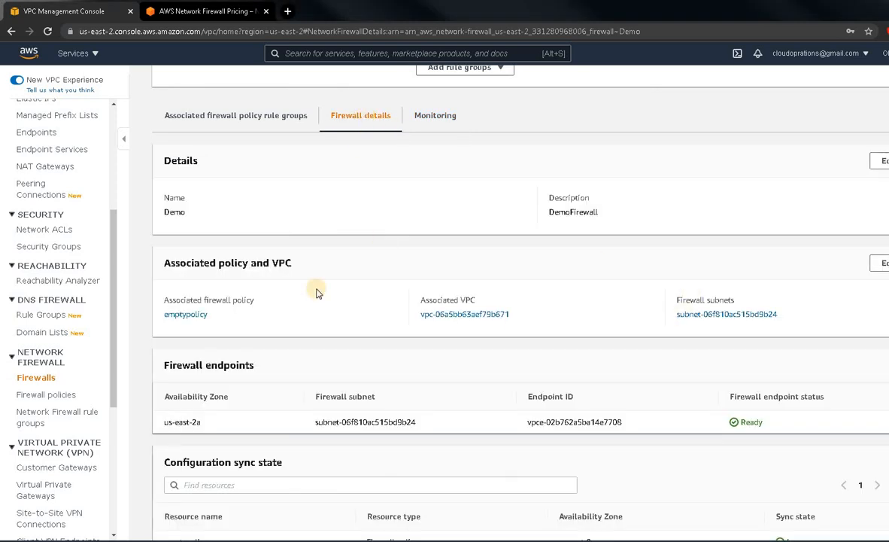
Examine the stateless default actions and rule groups of emptypolicy in the firewall policies list, enlarging its details pane
left_click(53, 396)
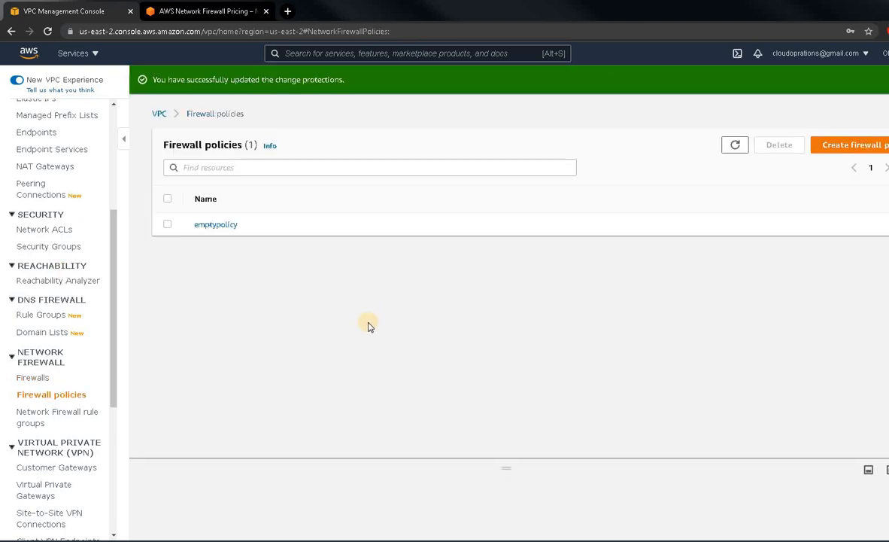
left_click(168, 225)
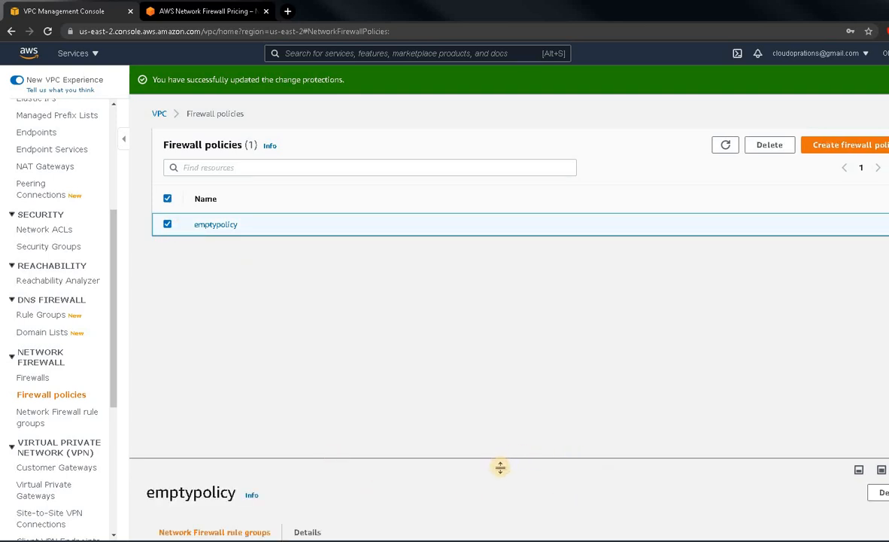
left_click_drag(501, 466, 492, 262)
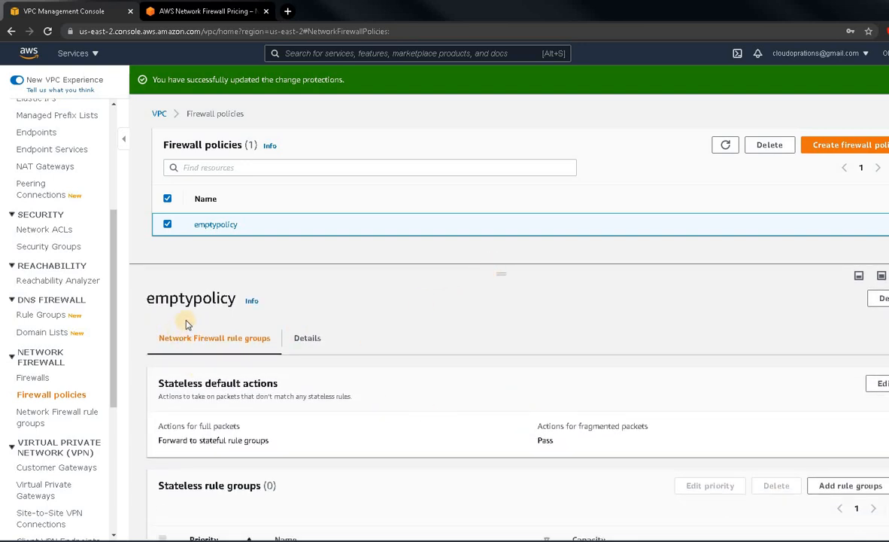
Start a new firewall policy with both name and description set to DemoPolicy, and proceed to adding rule groups
left_click(830, 149)
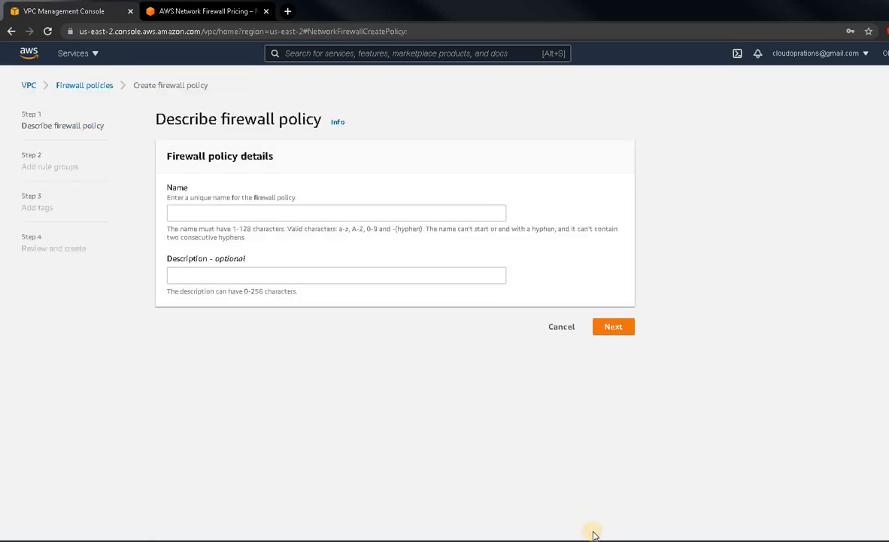
left_click(234, 211)
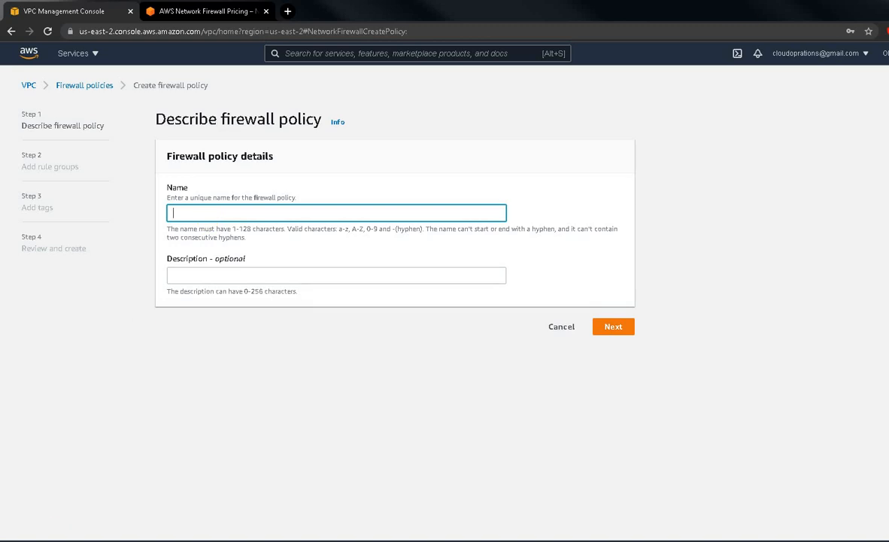
left_click(425, 212)
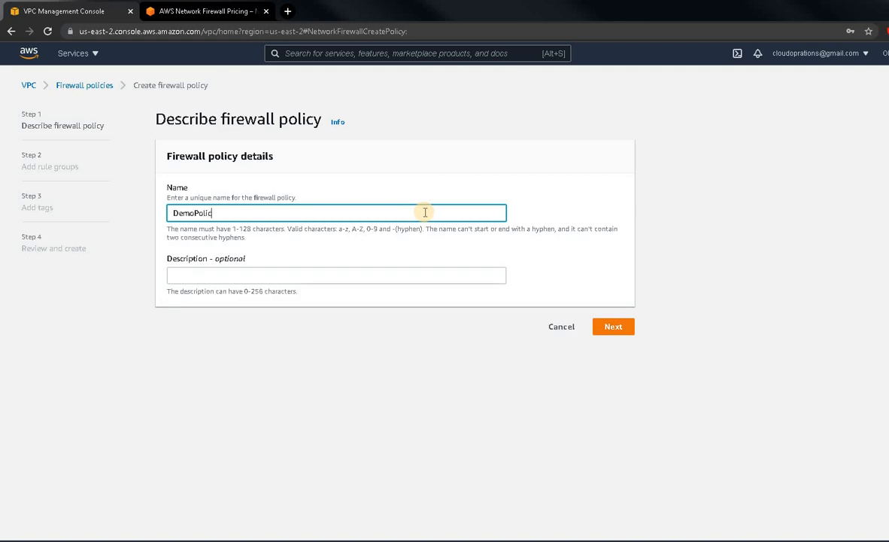
type("DemoPolicy")
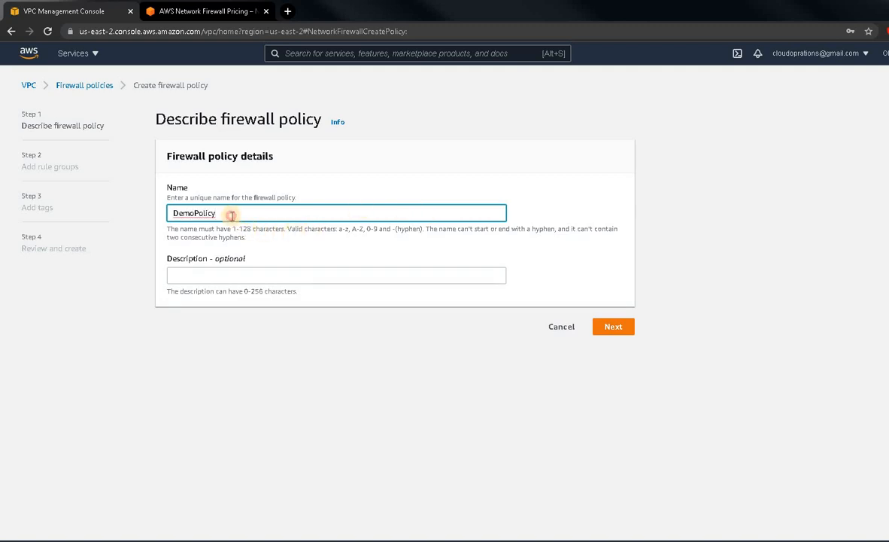
left_click_drag(232, 213, 139, 224)
key("ctrl+c")
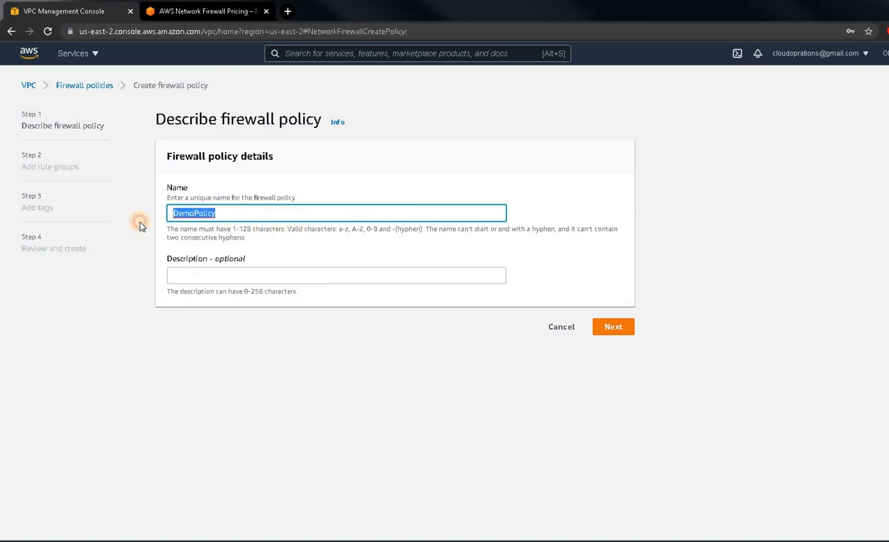
left_click(272, 278)
key("ctrl+v")
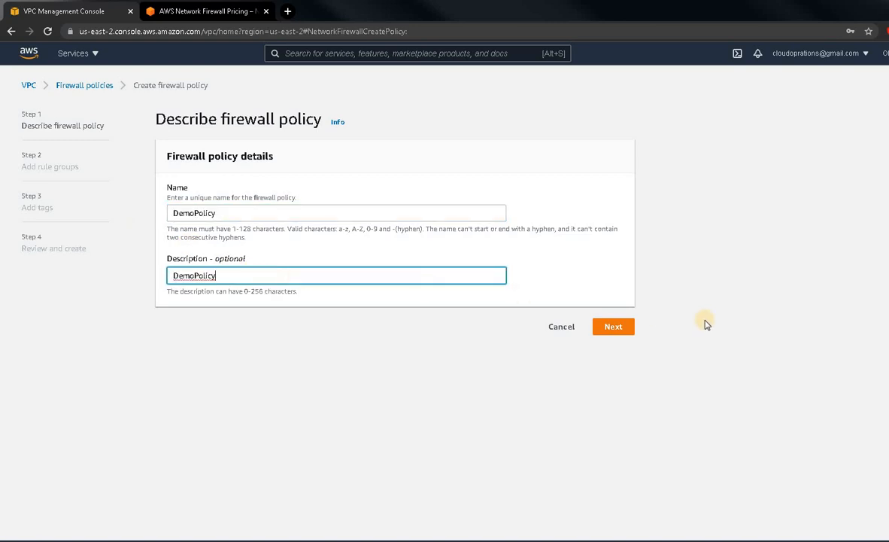
left_click(607, 332)
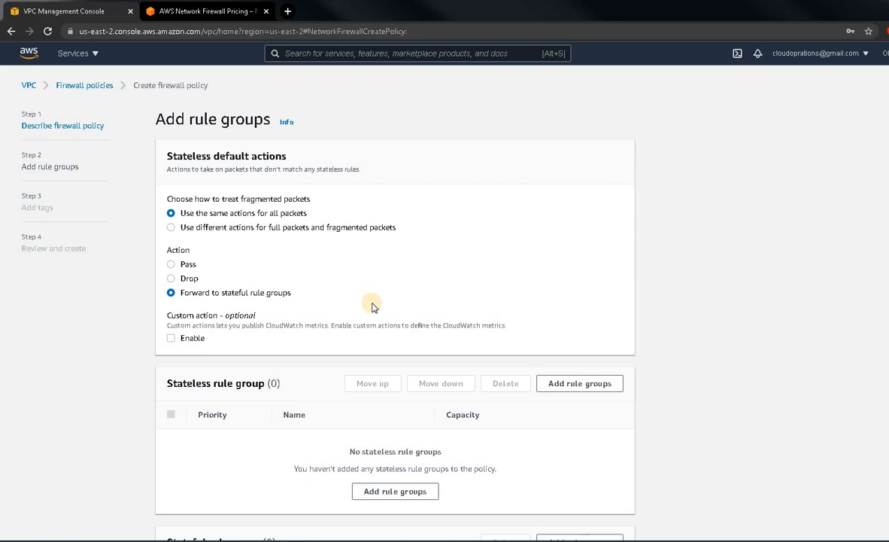
Try Pass as the new policy's stateless default action, then abandon the policy and return to the VPC dashboard
scroll(372, 306, "down", 2)
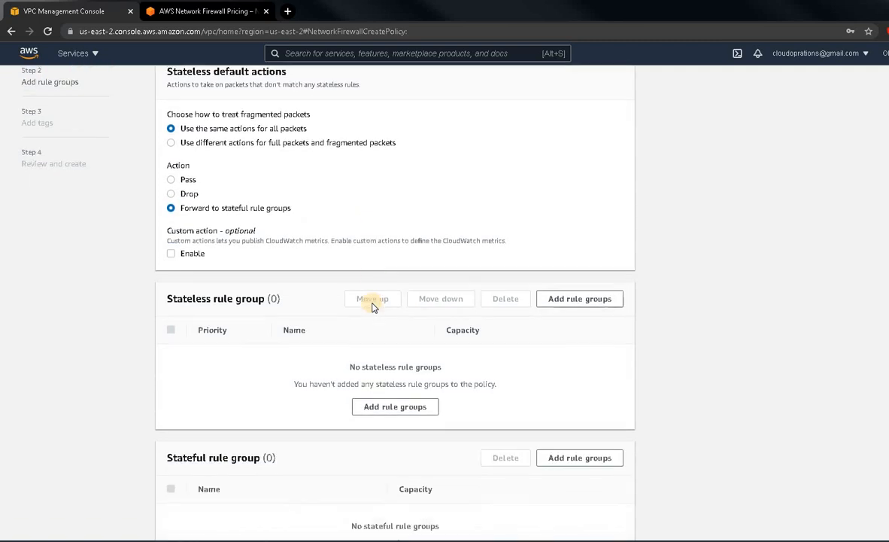
scroll(371, 305, "up", 2)
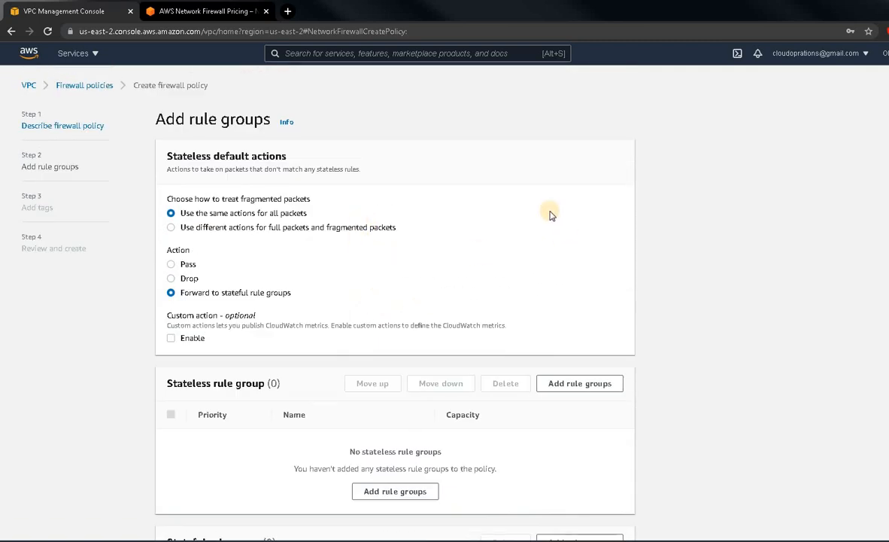
left_click(171, 265)
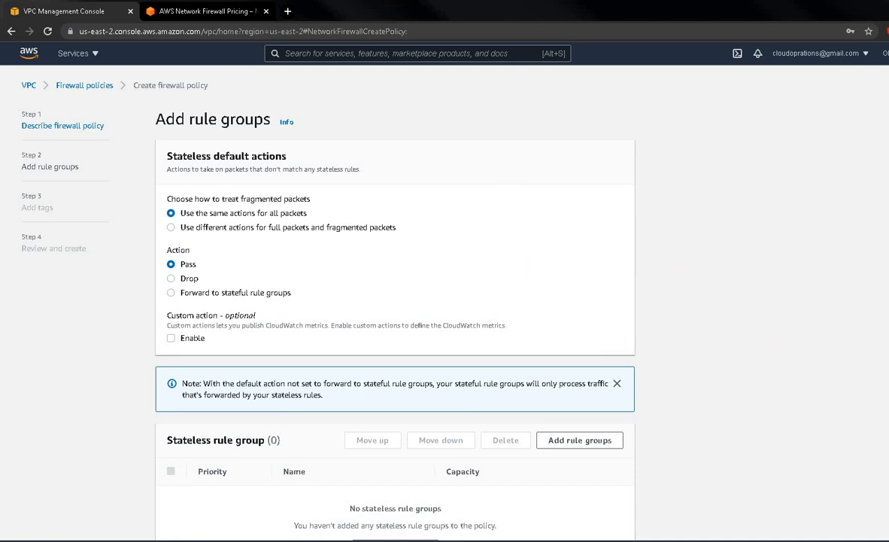
left_click(32, 87)
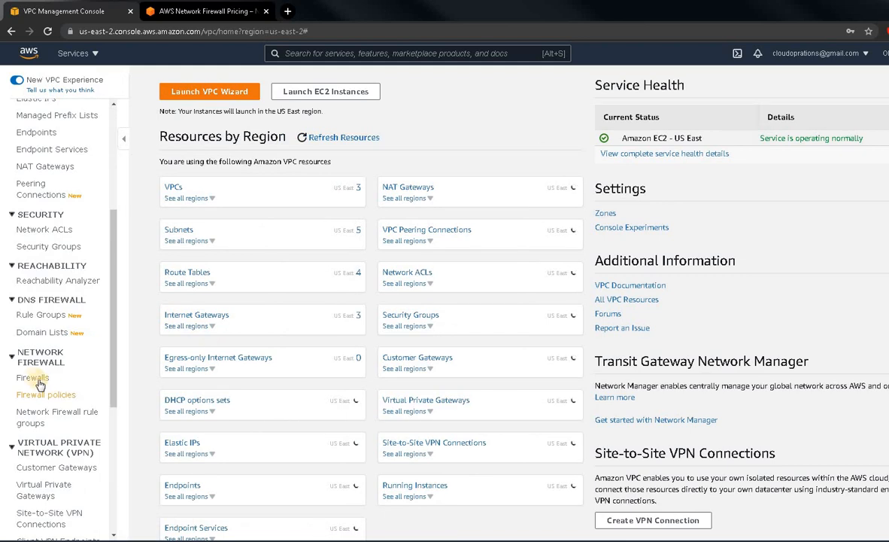
Reopen the Demo firewall and check its stateless and stateful rule groups, endpoints, change protections and logging settings
left_click(35, 380)
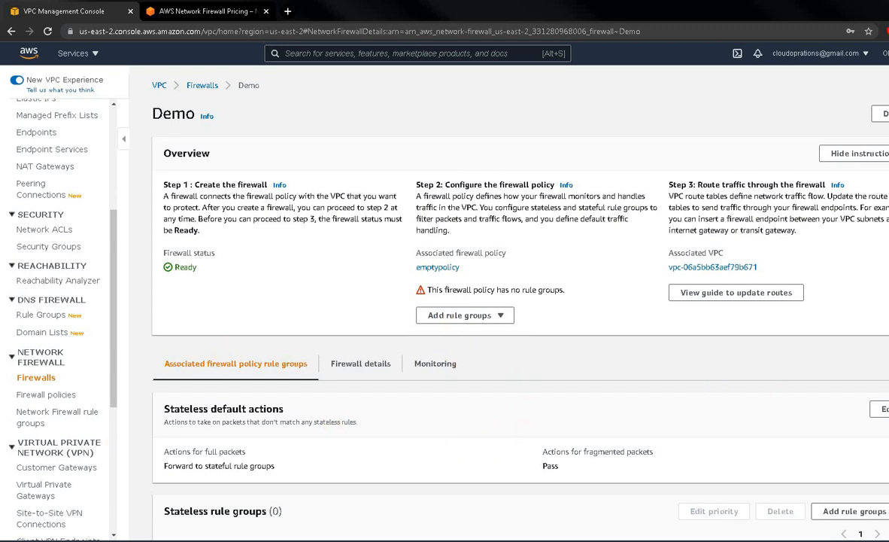
scroll(519, 301, "down", 4)
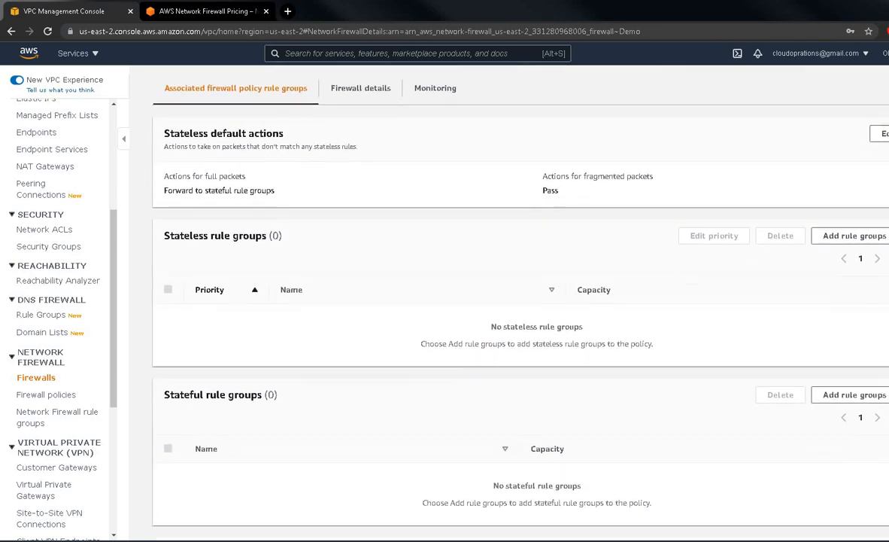
scroll(519, 301, "down", 2)
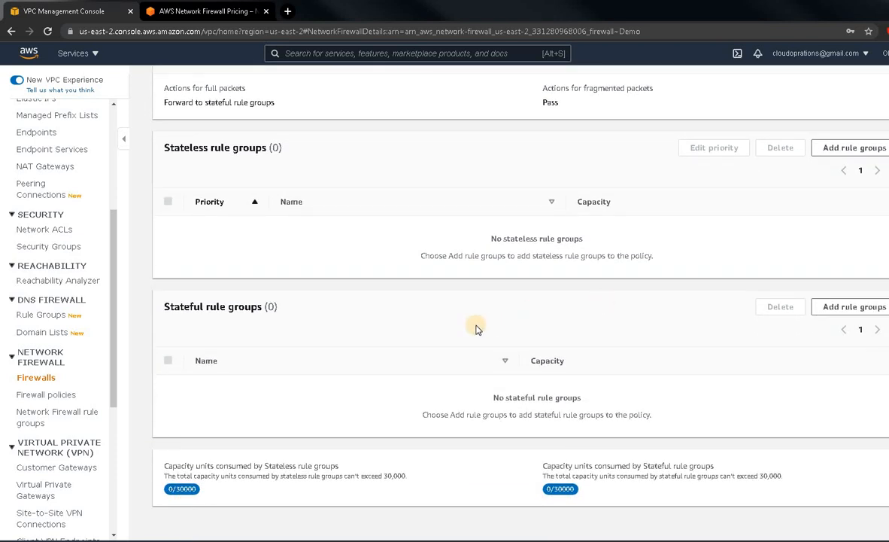
scroll(444, 301, "up", 3)
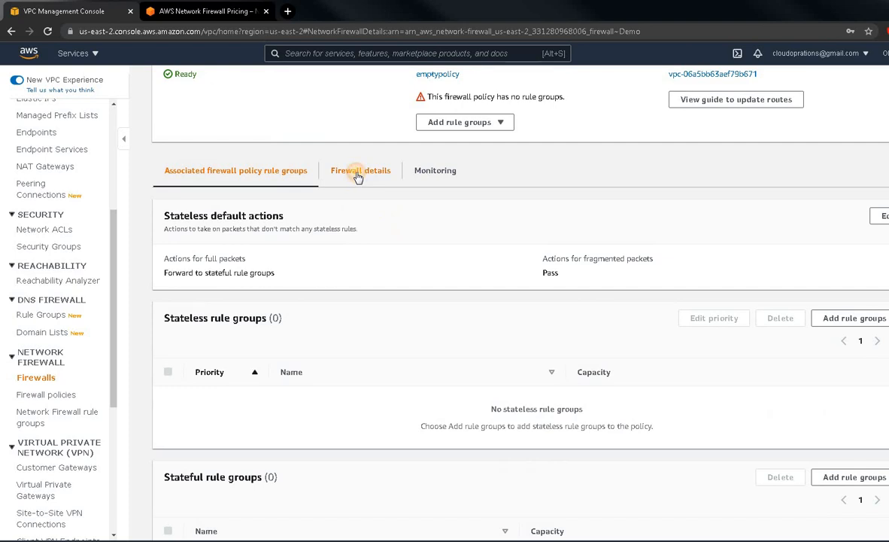
left_click(358, 172)
scroll(453, 346, "down", 4)
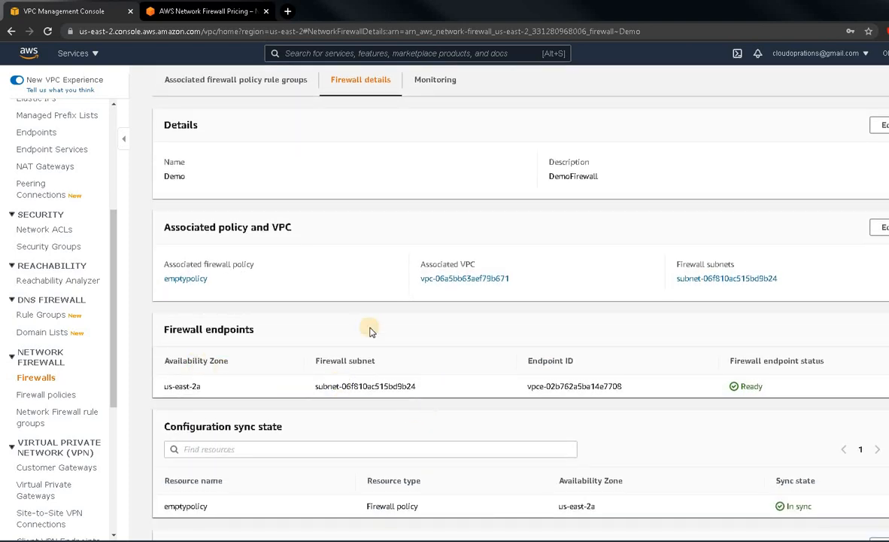
scroll(332, 372, "down", 4)
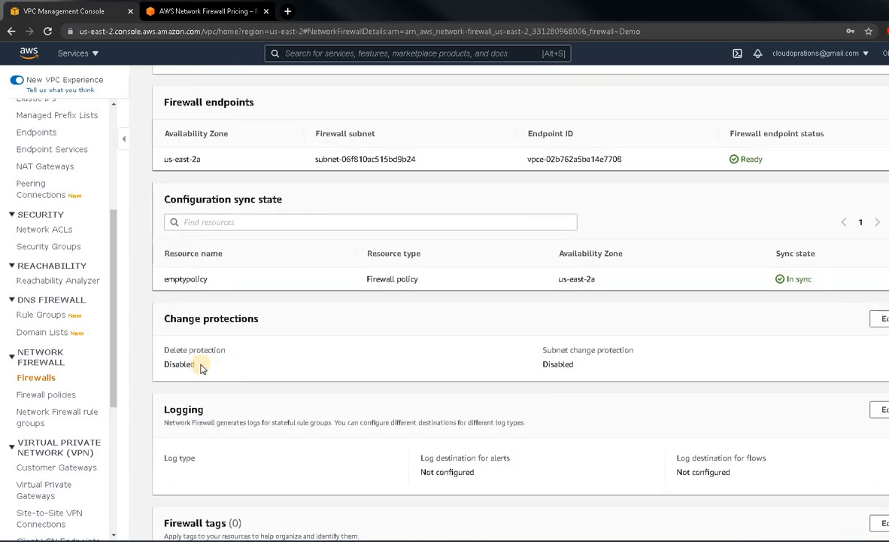
Check the Demo firewall's delete and subnet change protections, and delete the firewall, confirming the deletion with the word delete
left_click_drag(166, 367, 590, 373)
left_click(627, 371)
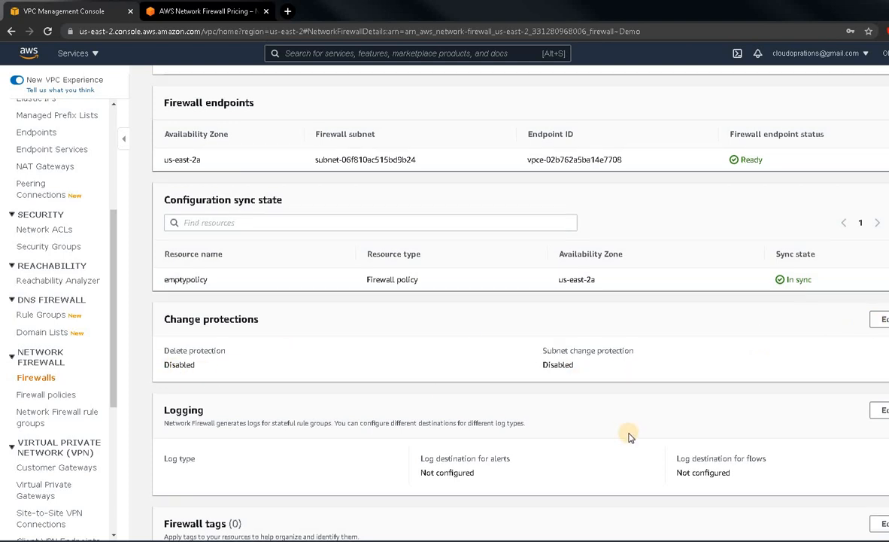
scroll(613, 435, "up", 4)
scroll(611, 435, "up", 3)
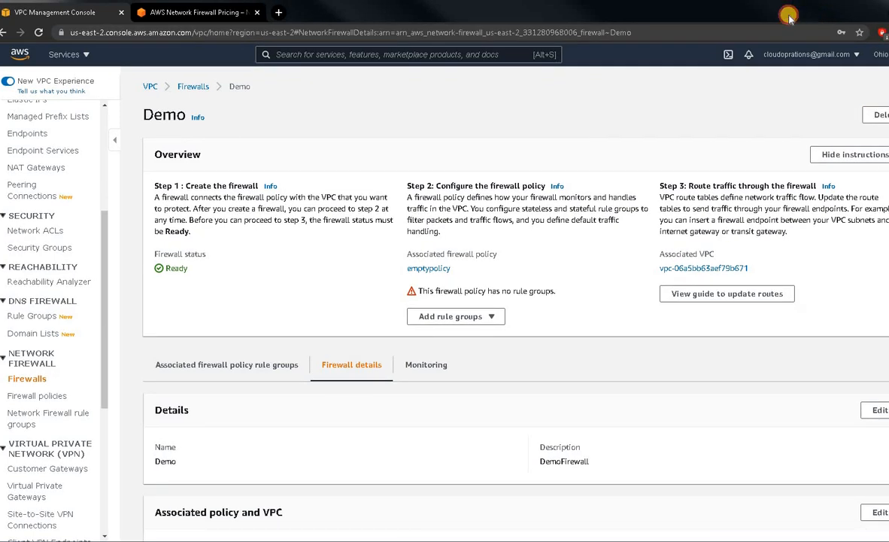
left_click(864, 121)
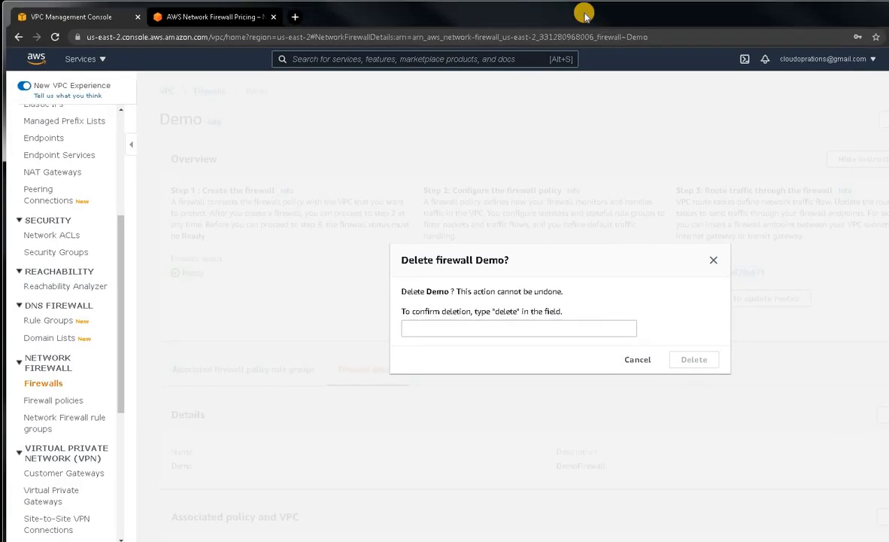
type("delete")
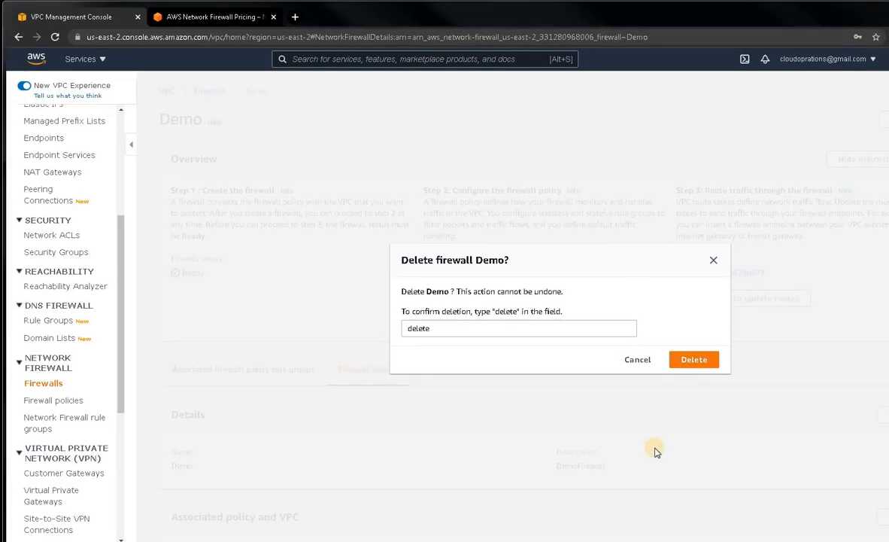
left_click(693, 360)
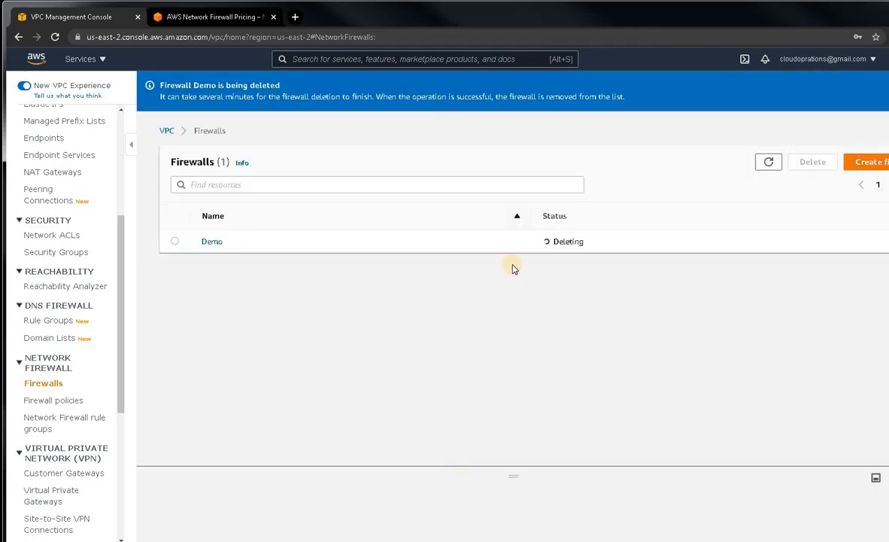
left_click(173, 243)
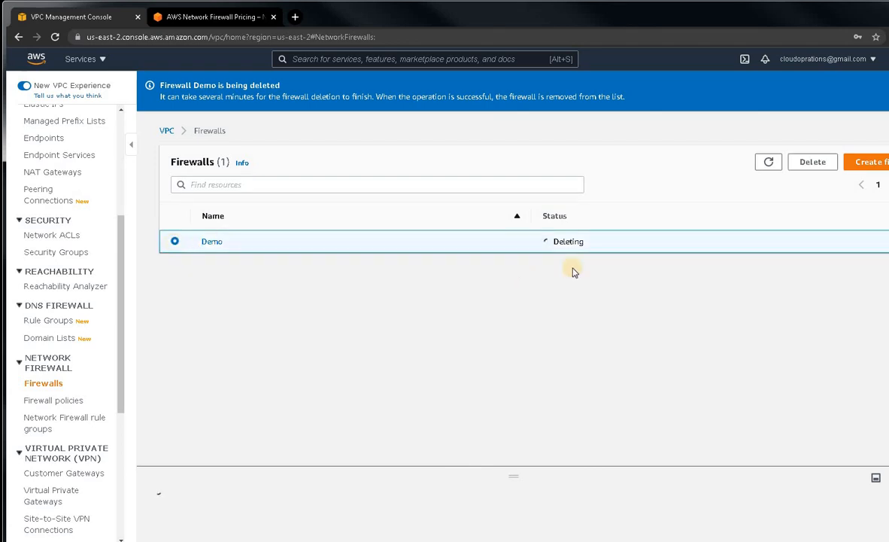